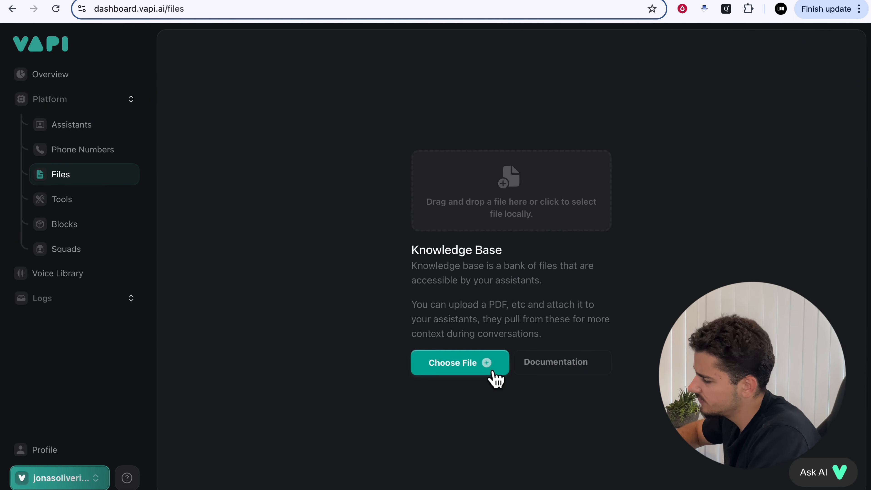
- Upload 43025244_Manual.pdf to the dashboard's files and open the Kettle Assistant's model settings
{"action": "left_click", "coordinate": [449, 357]}
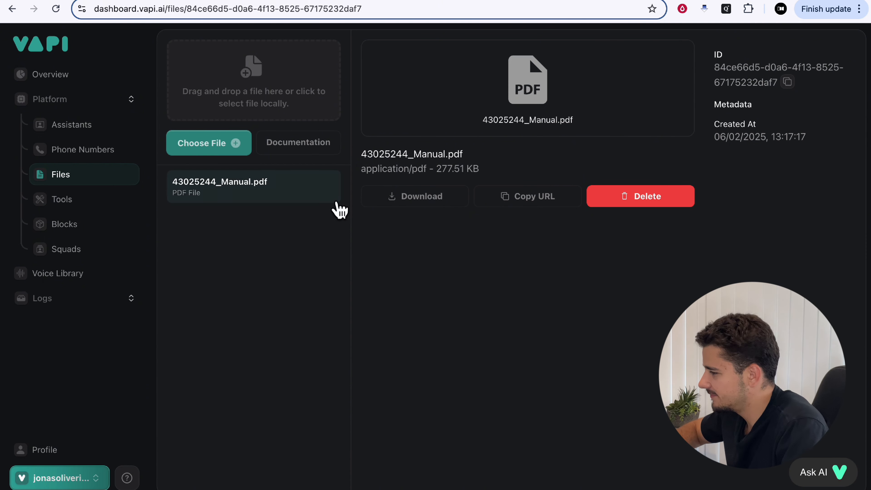
{"action": "left_click", "coordinate": [122, 132]}
{"action": "scroll", "coordinate": [588, 338], "scroll_direction": "down", "scroll_amount": 5}
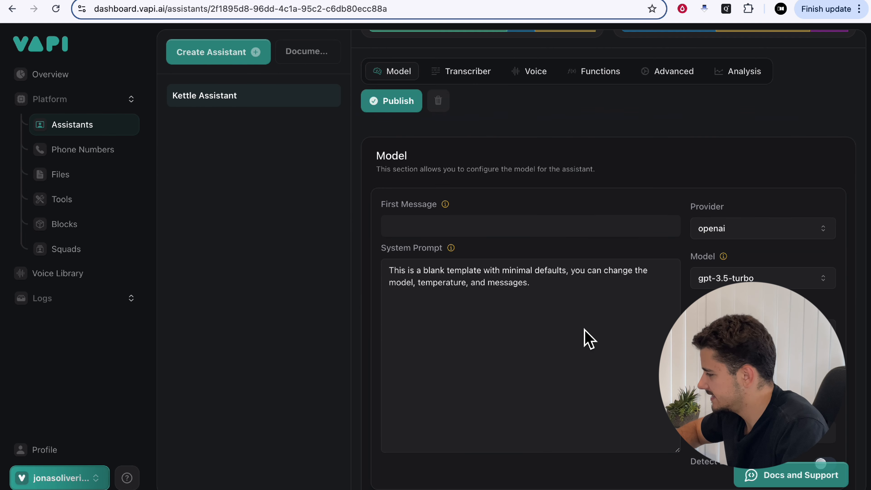
{"action": "scroll", "coordinate": [753, 301], "scroll_direction": "down", "scroll_amount": 1}
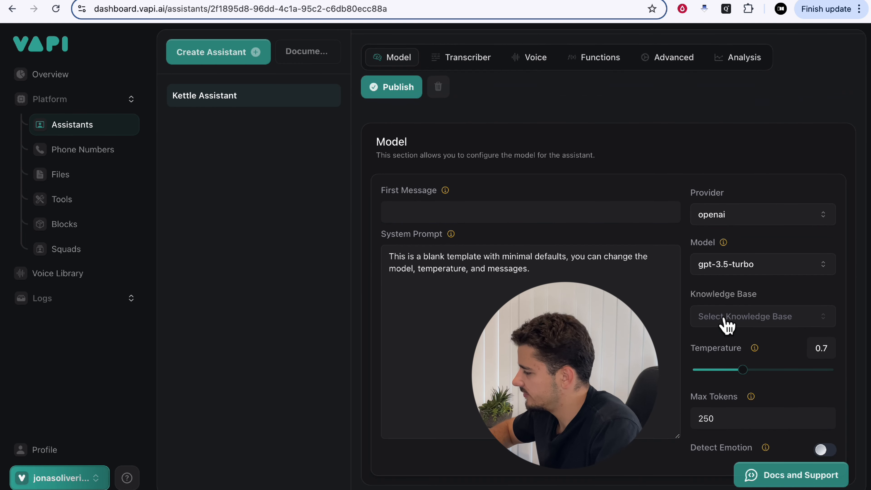
- Set the Kettle Assistant's knowledge base to None and review the available knowledge base choices
{"action": "left_click", "coordinate": [750, 323]}
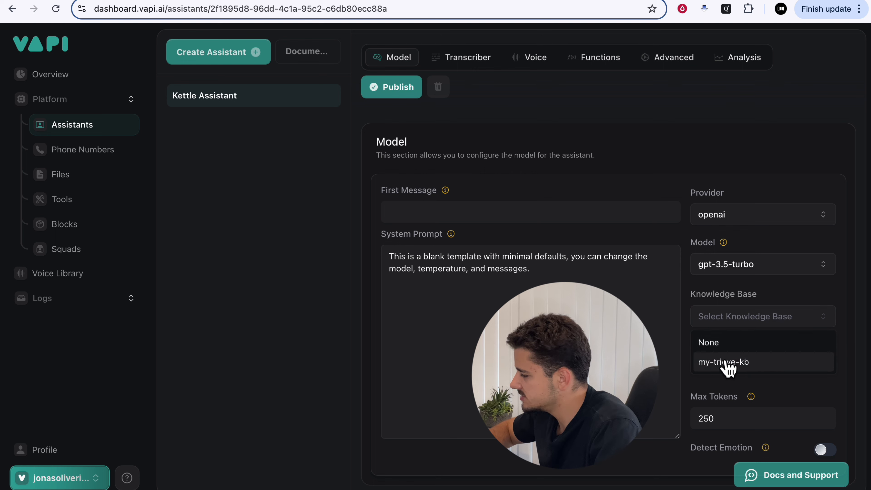
{"action": "left_click", "coordinate": [717, 342]}
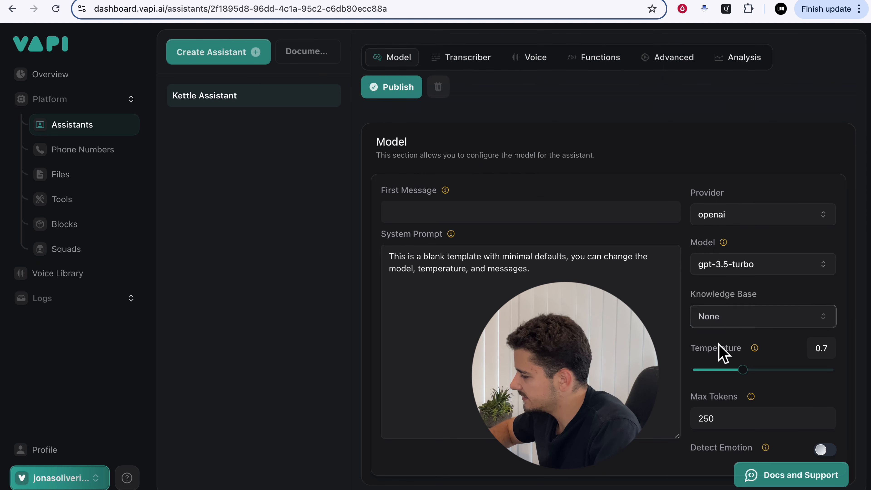
{"action": "left_click", "coordinate": [731, 316]}
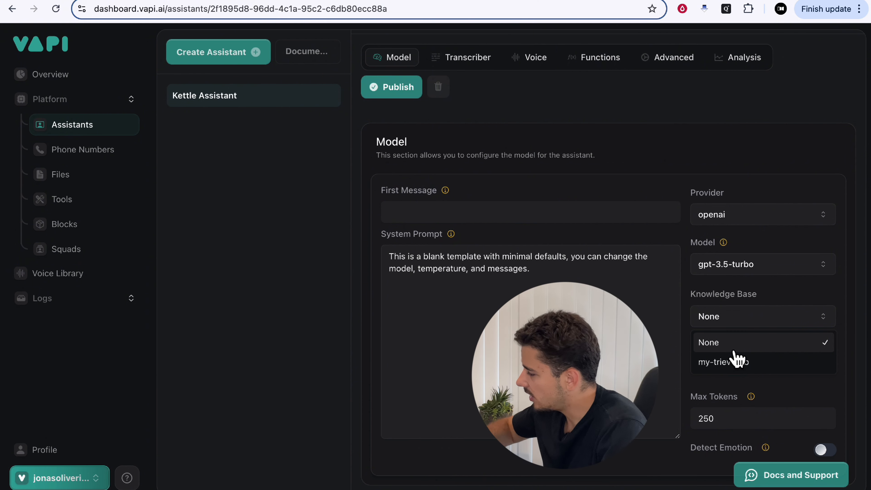
{"action": "left_click", "coordinate": [597, 319]}
{"action": "scroll", "coordinate": [597, 318], "scroll_direction": "up", "scroll_amount": 4}
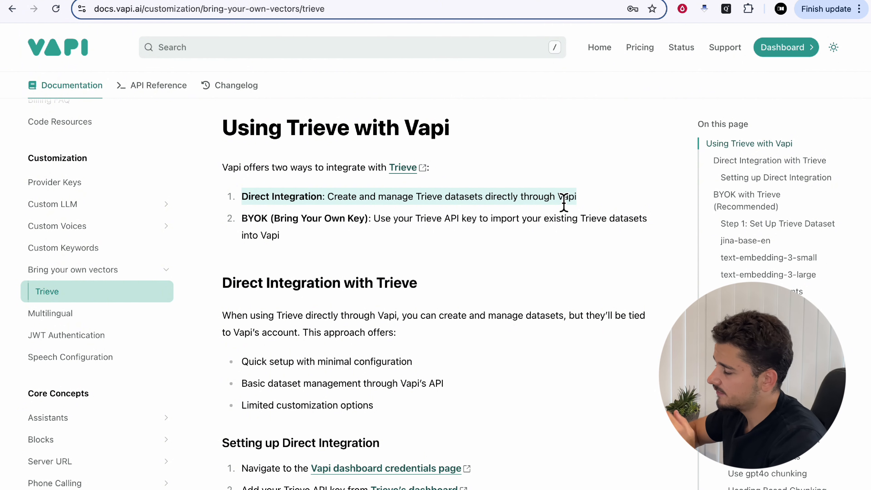
- In the Trieve dashboard, generate a new API key named VAPI and copy the key
{"action": "left_click", "coordinate": [181, 1]}
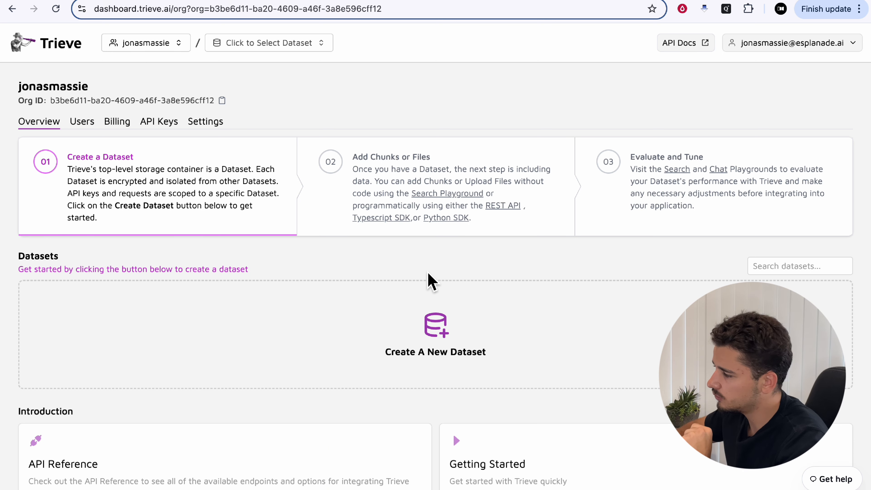
{"action": "left_click", "coordinate": [158, 123]}
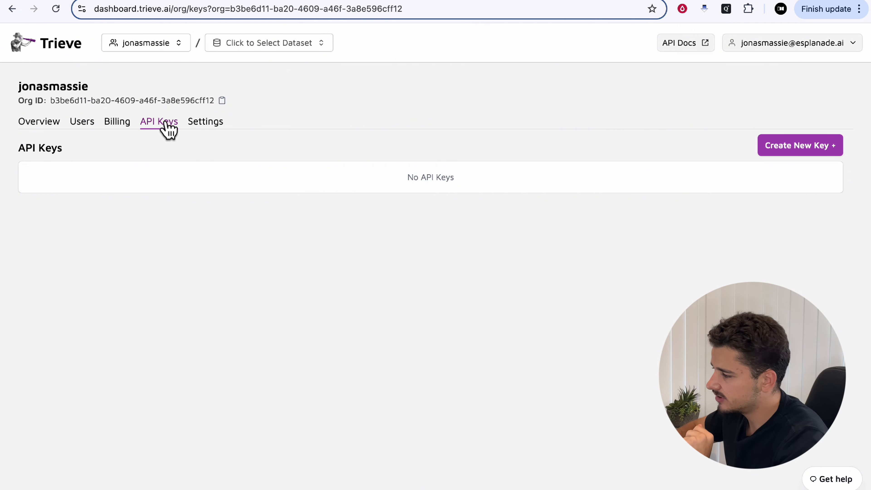
{"action": "left_click", "coordinate": [788, 147]}
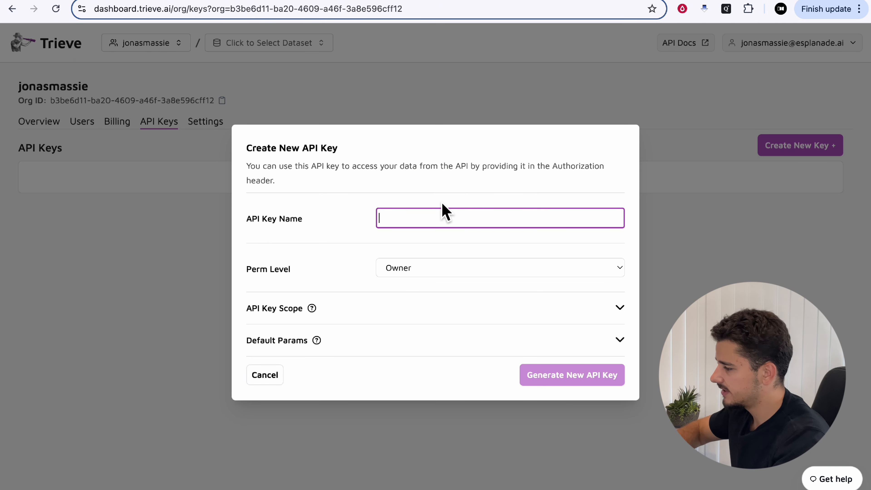
{"action": "type", "text": "VAPI"}
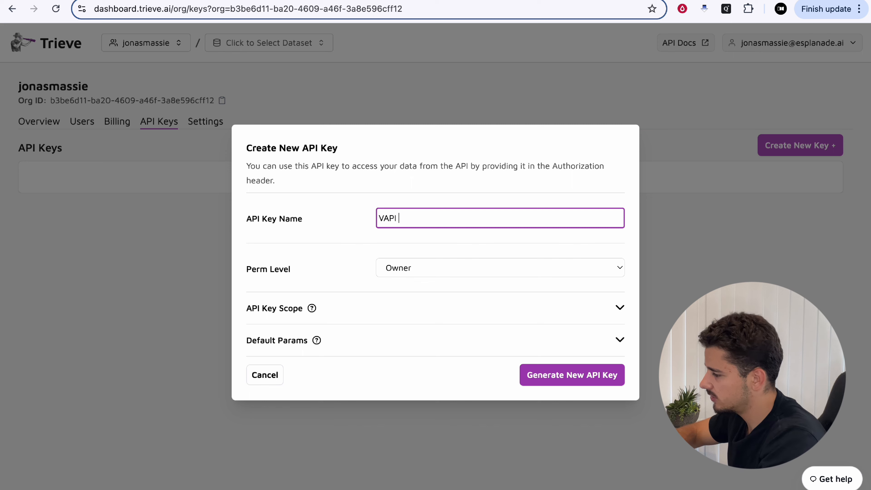
{"action": "key", "text": "Return"}
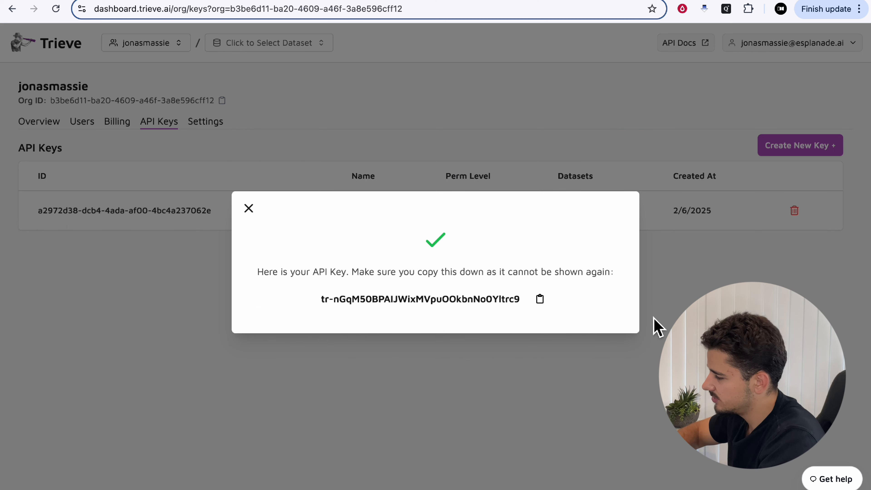
{"action": "left_click", "coordinate": [548, 300]}
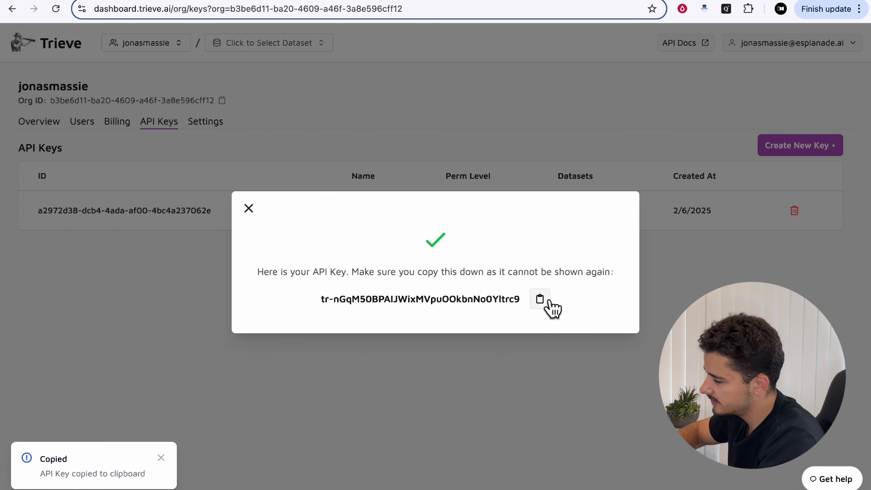
- Return to the Vapi dashboard's provider credentials, paste the copied API key for the Trieve vector store, and save it
{"action": "key", "text": "ctrl+Tab"}
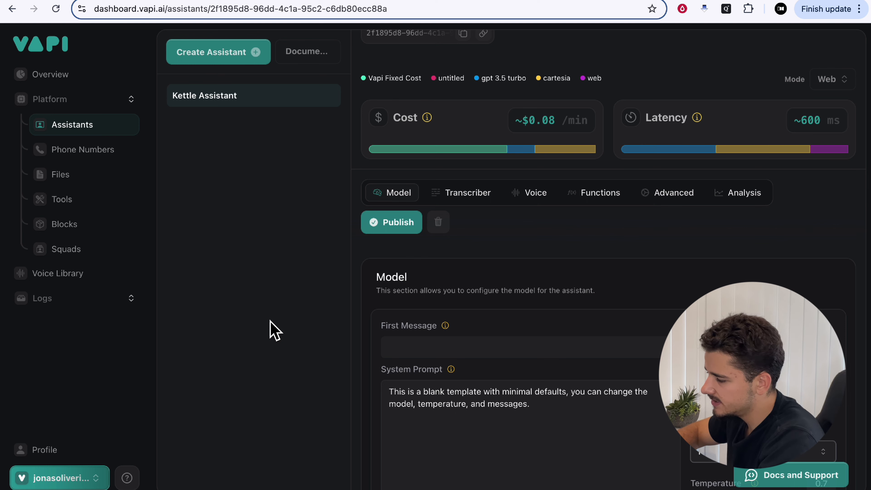
{"action": "left_click", "coordinate": [84, 477]}
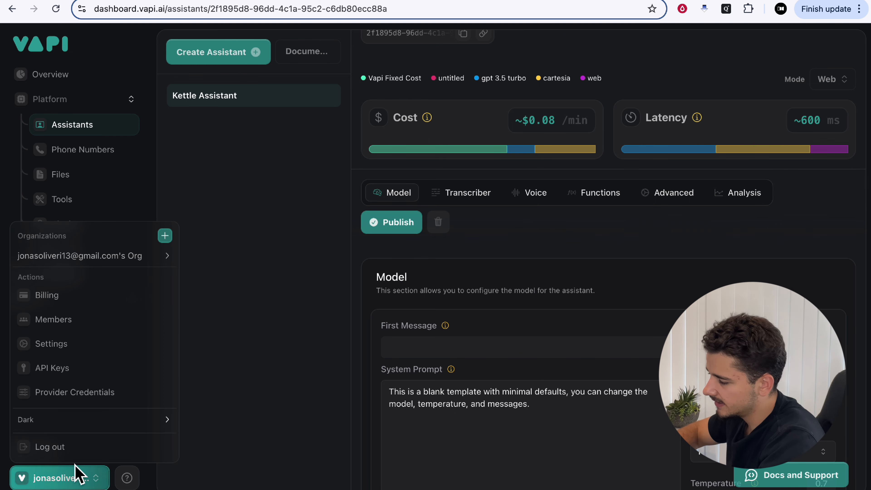
{"action": "left_click", "coordinate": [97, 398]}
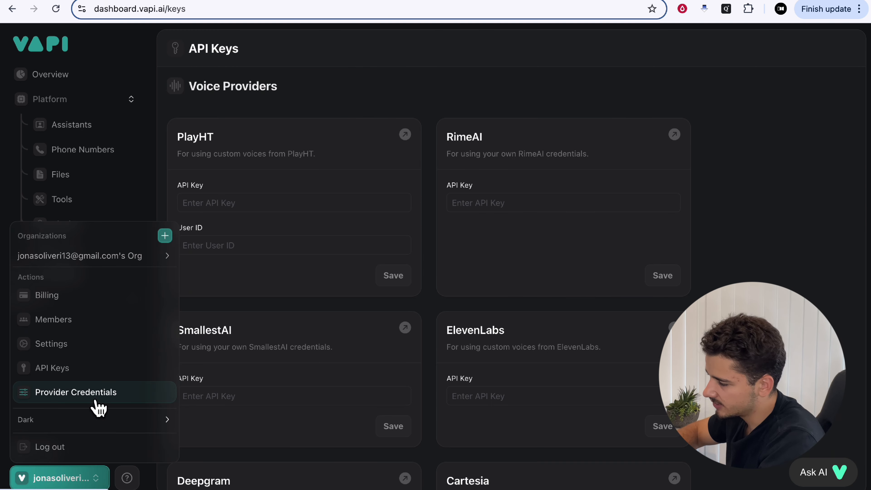
{"action": "scroll", "coordinate": [618, 195], "scroll_direction": "down", "scroll_amount": 15}
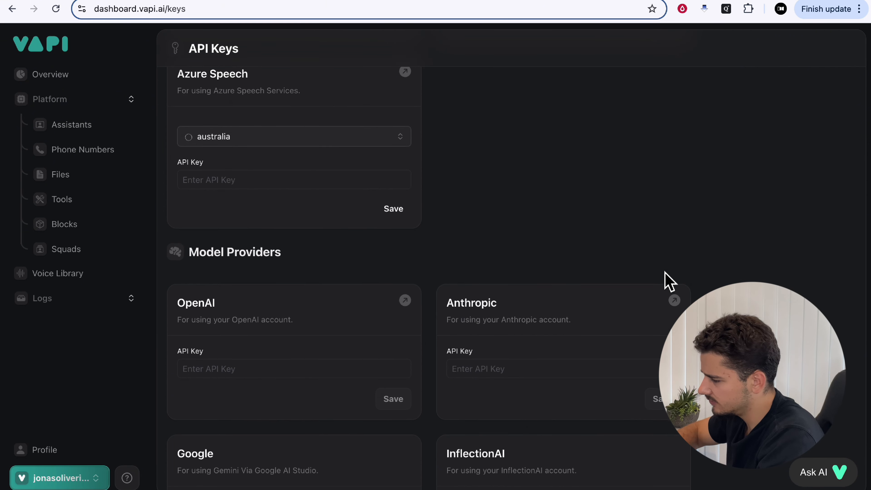
{"action": "scroll", "coordinate": [669, 281], "scroll_direction": "down", "scroll_amount": 20}
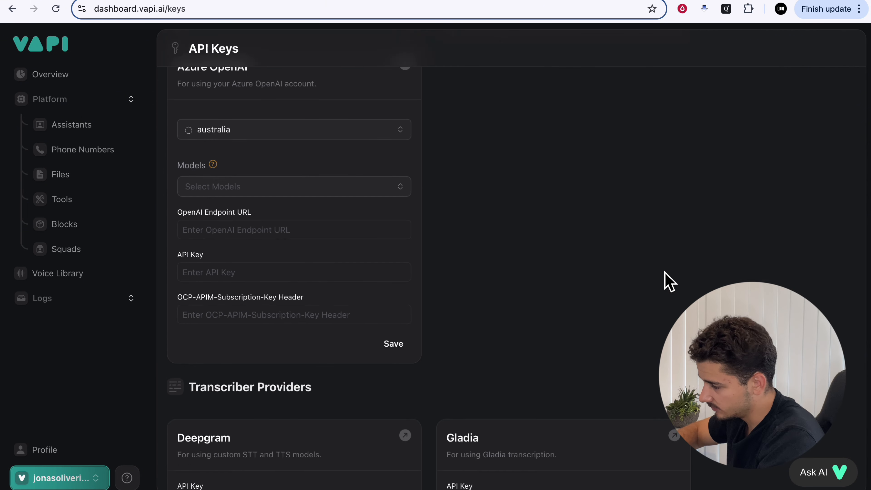
{"action": "scroll", "coordinate": [669, 281], "scroll_direction": "down", "scroll_amount": 15}
{"action": "left_click_drag", "start_coordinate": [178, 234], "coordinate": [208, 235]}
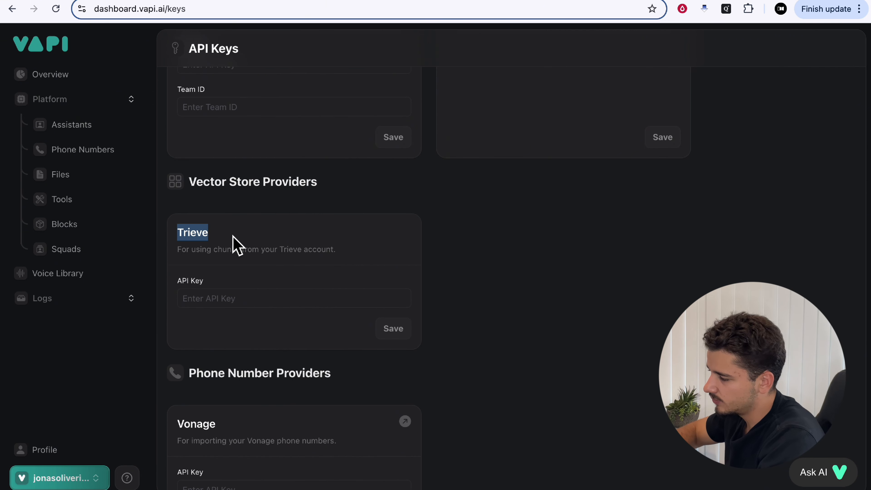
{"action": "left_click", "coordinate": [291, 298]}
{"action": "key", "text": "super+v"}
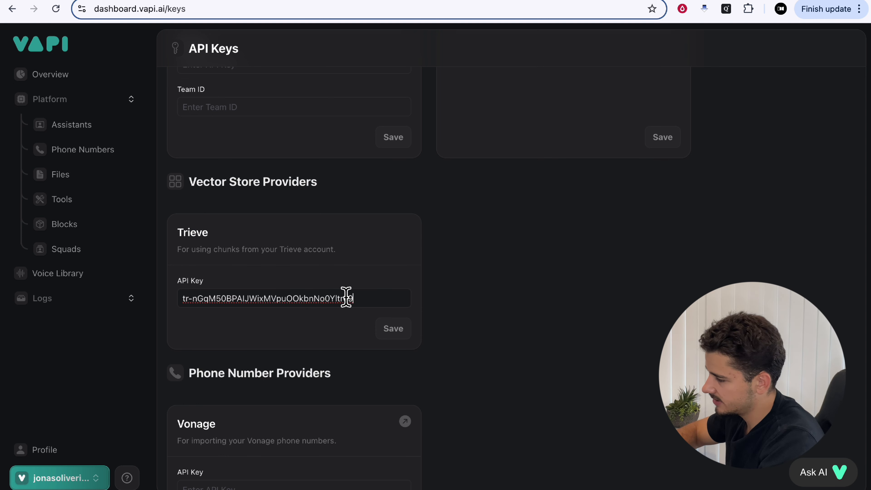
{"action": "left_click", "coordinate": [399, 337]}
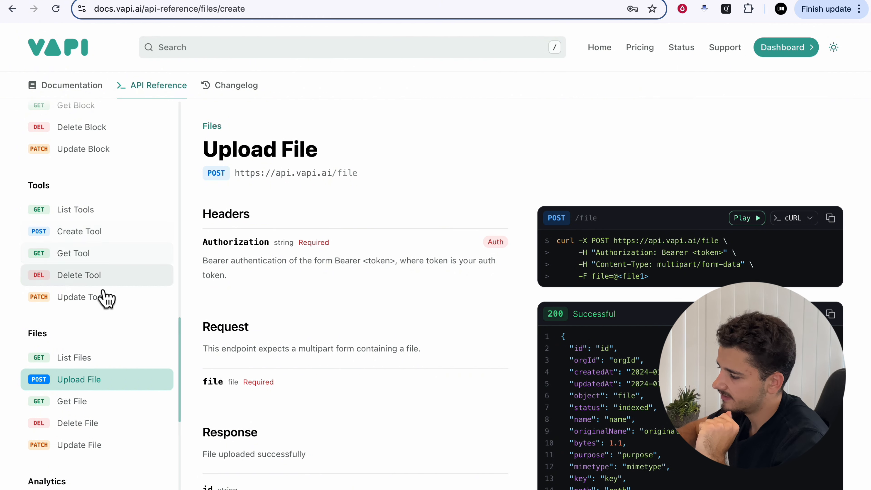
- Open the Upload File endpoint's playground in the Vapi API reference and send the request with 43025244_Manual.pdf attached
{"action": "scroll", "coordinate": [101, 295], "scroll_direction": "down", "scroll_amount": 3}
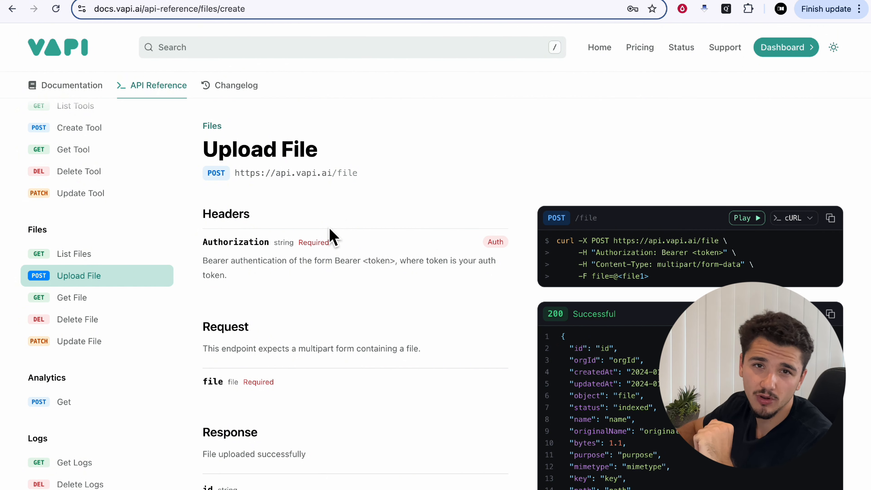
{"action": "scroll", "coordinate": [78, 192], "scroll_direction": "down", "scroll_amount": 2}
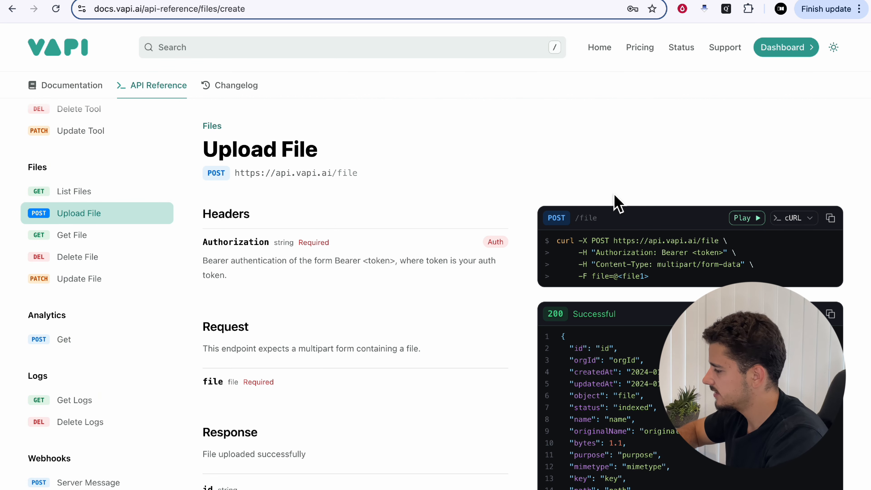
{"action": "scroll", "coordinate": [612, 194], "scroll_direction": "down", "scroll_amount": 3}
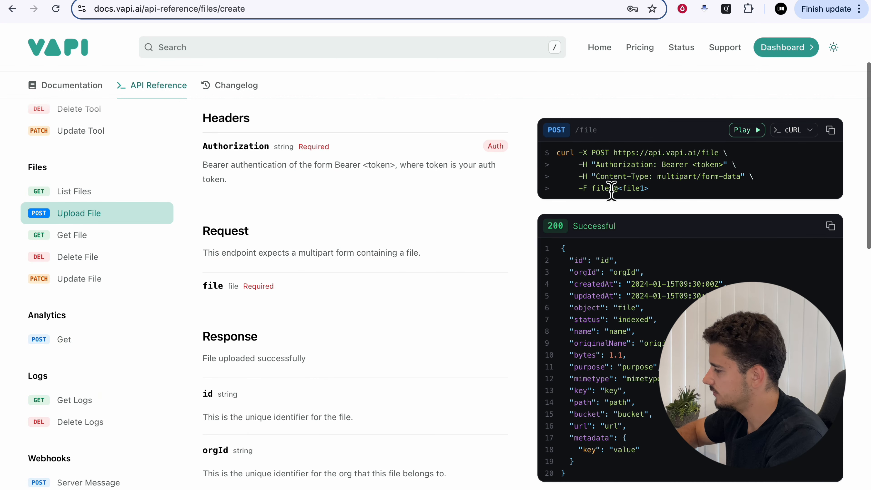
{"action": "left_click", "coordinate": [748, 137]}
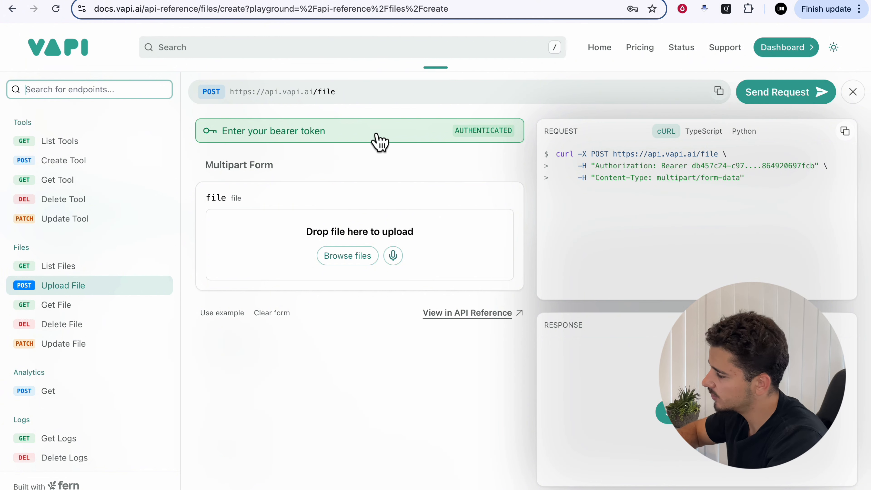
{"action": "left_click_drag", "start_coordinate": [208, 167], "coordinate": [301, 167]}
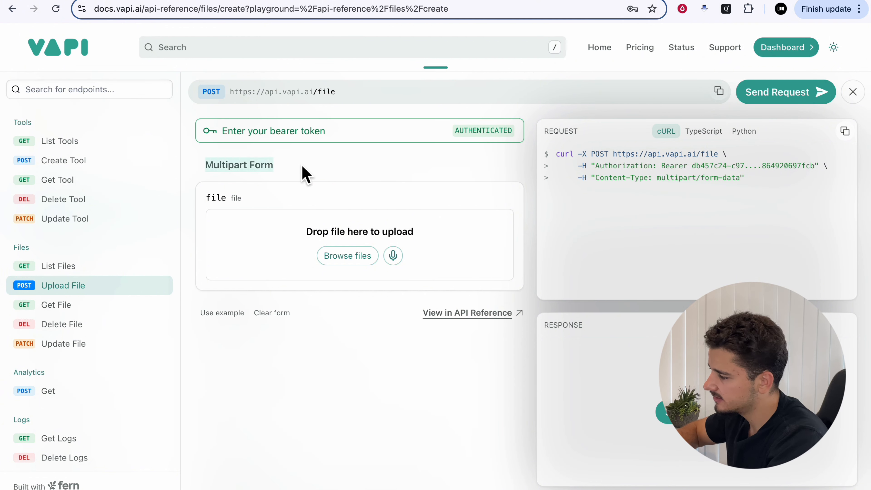
{"action": "left_click", "coordinate": [333, 165]}
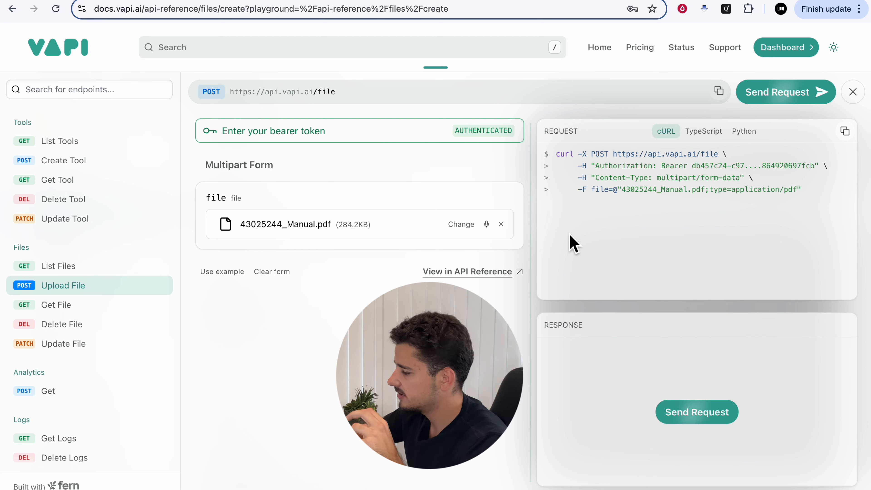
{"action": "left_click", "coordinate": [677, 413]}
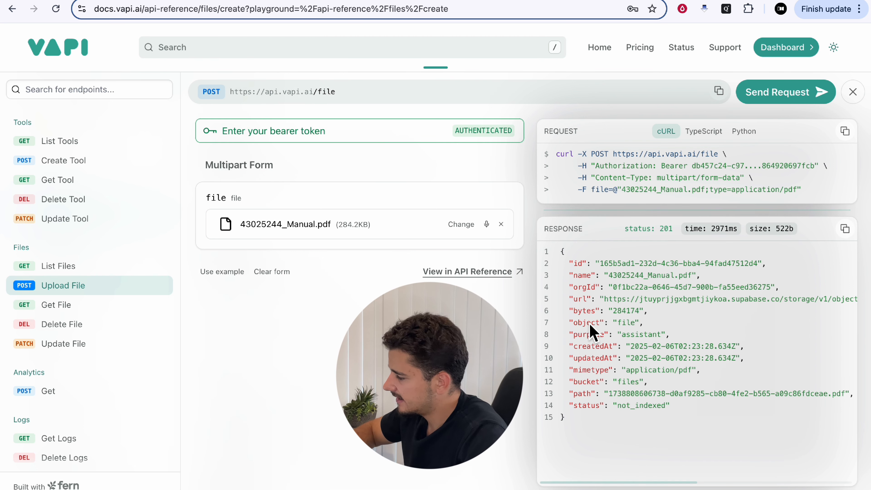
- Copy the full upload response into the second document of JSON Editor Online and examine the file's id and URL
{"action": "left_click_drag", "start_coordinate": [599, 264], "coordinate": [759, 264]}
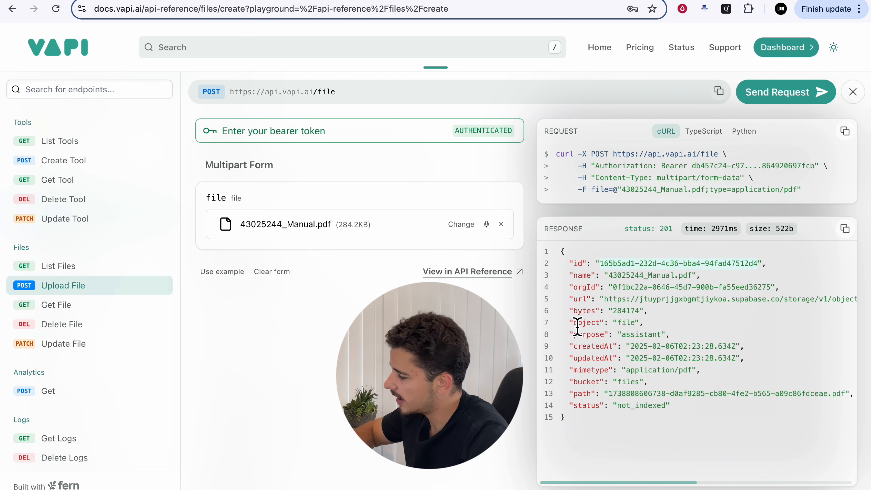
{"action": "double_click", "coordinate": [615, 264]}
{"action": "left_click_drag", "start_coordinate": [607, 305], "coordinate": [550, 253]}
{"action": "left_click_drag", "start_coordinate": [584, 347], "coordinate": [585, 435]}
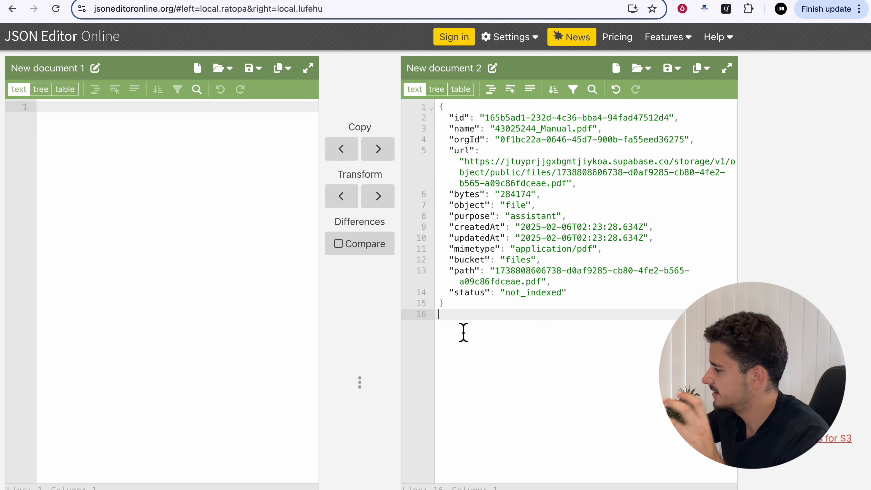
{"action": "triple_click", "coordinate": [492, 120]}
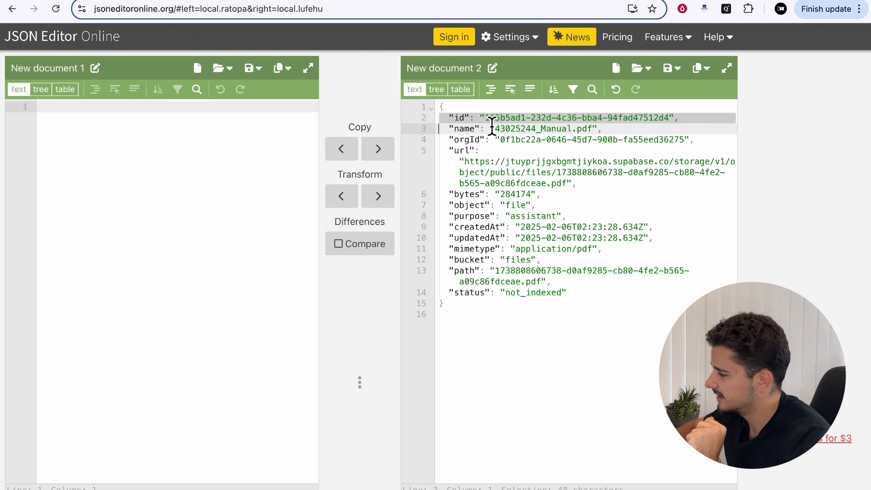
{"action": "triple_click", "coordinate": [477, 171]}
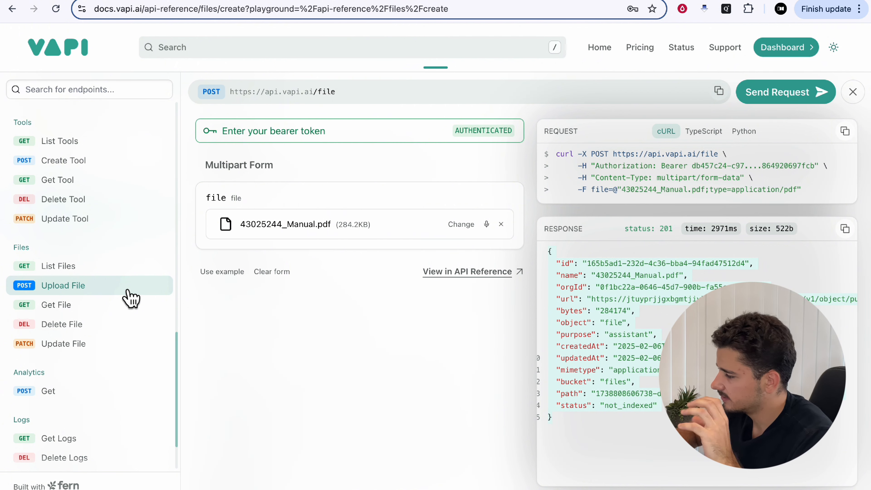
- Open the Create Knowledge Base request in the Vapi API playground and reset its body to the Trieve provider only
{"action": "scroll", "coordinate": [127, 295], "scroll_direction": "up", "scroll_amount": 10}
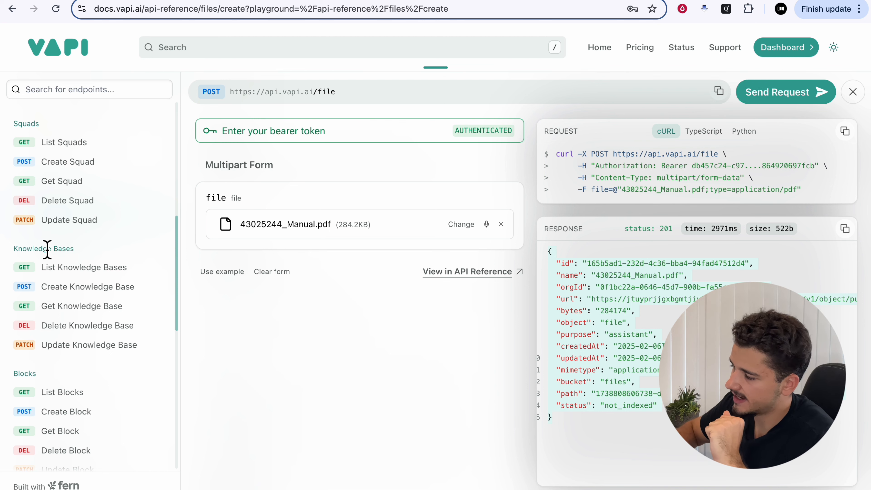
{"action": "left_click", "coordinate": [87, 286]}
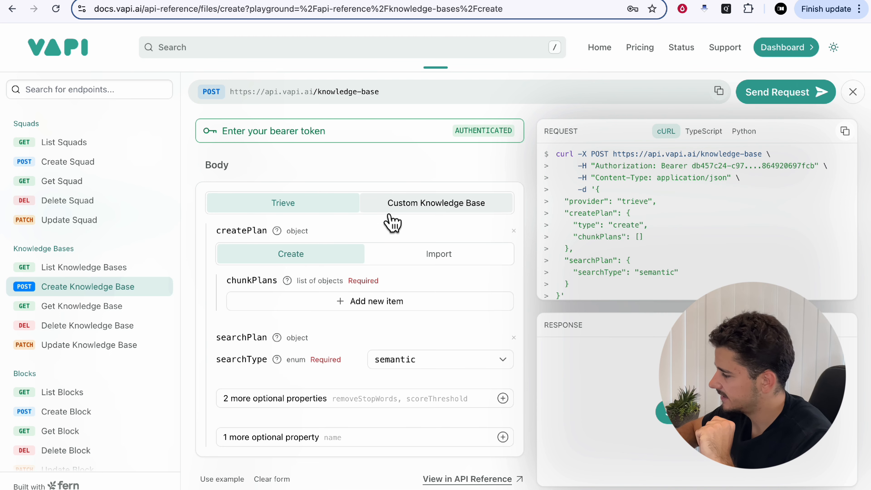
{"action": "left_click", "coordinate": [410, 213]}
{"action": "left_click", "coordinate": [310, 212]}
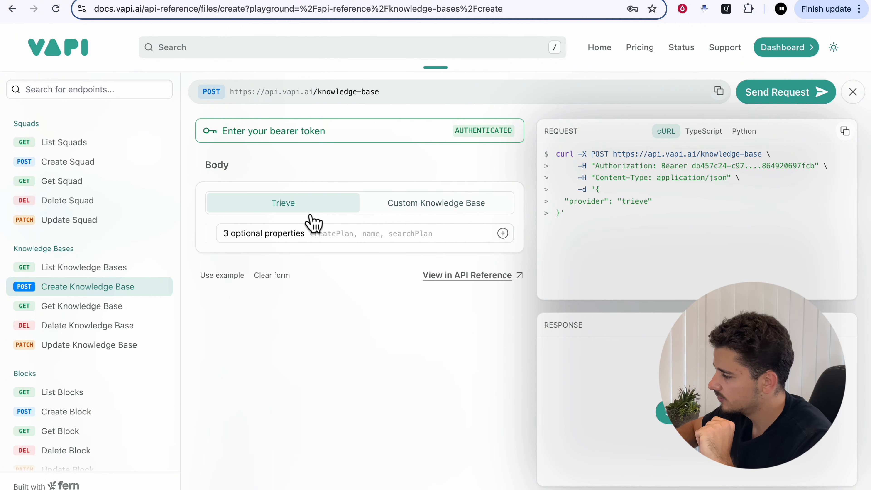
- Compare the Create Knowledge Base body fields for the Custom Knowledge Base and Trieve providers
{"action": "left_click", "coordinate": [410, 209]}
{"action": "left_click", "coordinate": [321, 209]}
{"action": "left_click", "coordinate": [417, 209]}
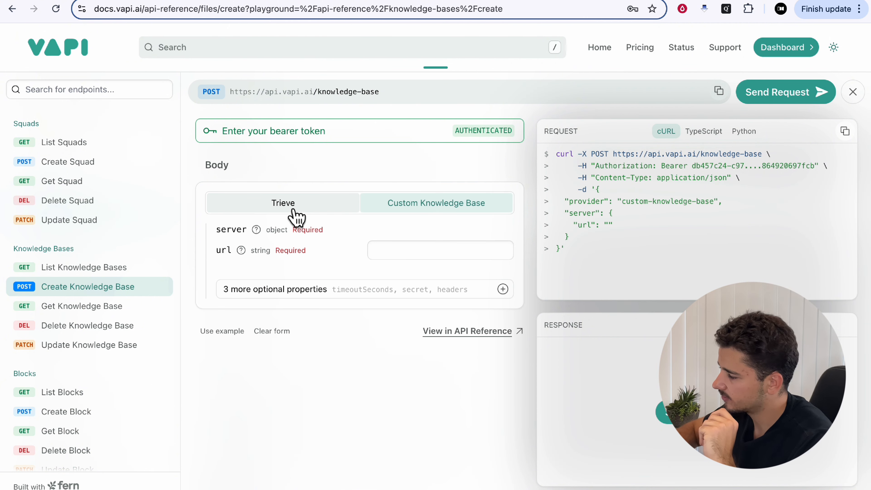
{"action": "left_click", "coordinate": [297, 210]}
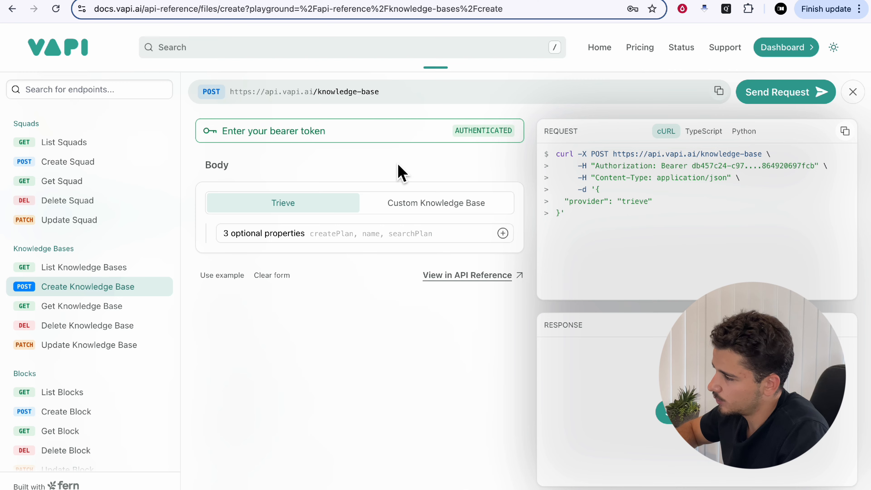
- Switch to the Trieve documentation page and examine the Direct Integration setup steps with the example knowledge base JSON
{"action": "left_click", "coordinate": [91, 1]}
{"action": "scroll", "coordinate": [479, 281], "scroll_direction": "down", "scroll_amount": 4}
{"action": "scroll", "coordinate": [480, 285], "scroll_direction": "down", "scroll_amount": 5}
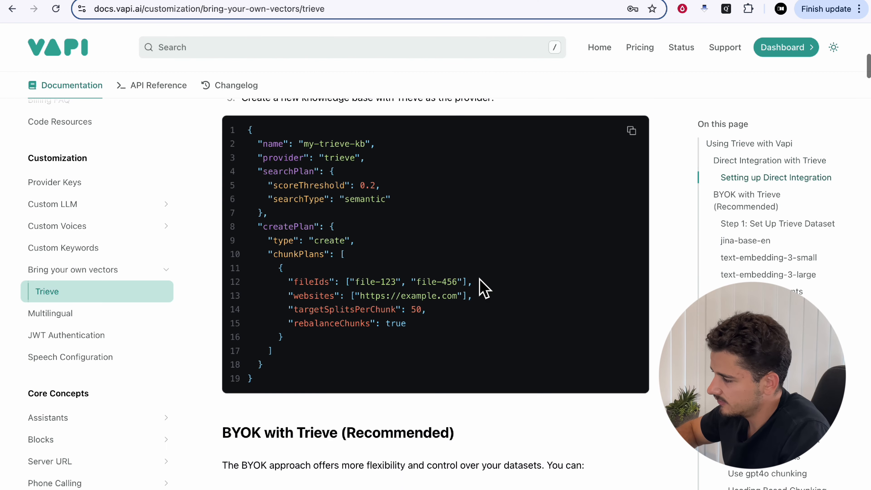
{"action": "scroll", "coordinate": [480, 284], "scroll_direction": "up", "scroll_amount": 3}
{"action": "left_click_drag", "start_coordinate": [227, 141], "coordinate": [414, 144]}
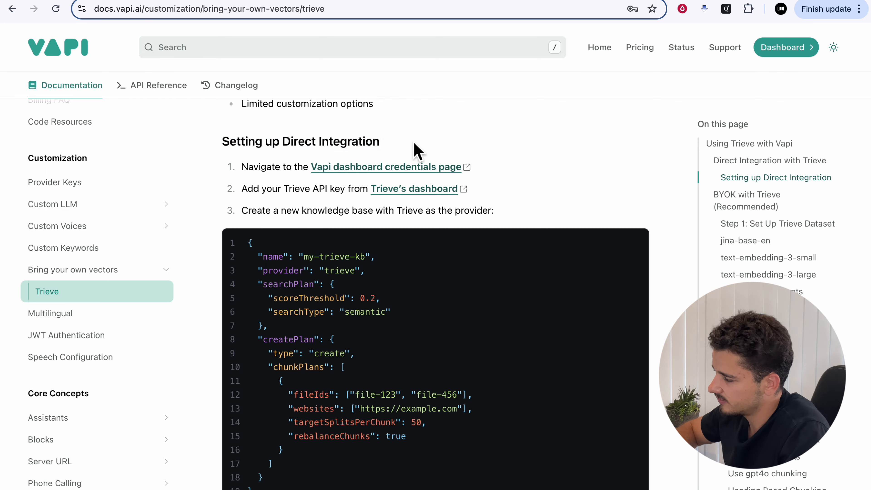
{"action": "scroll", "coordinate": [395, 240], "scroll_direction": "down", "scroll_amount": 2}
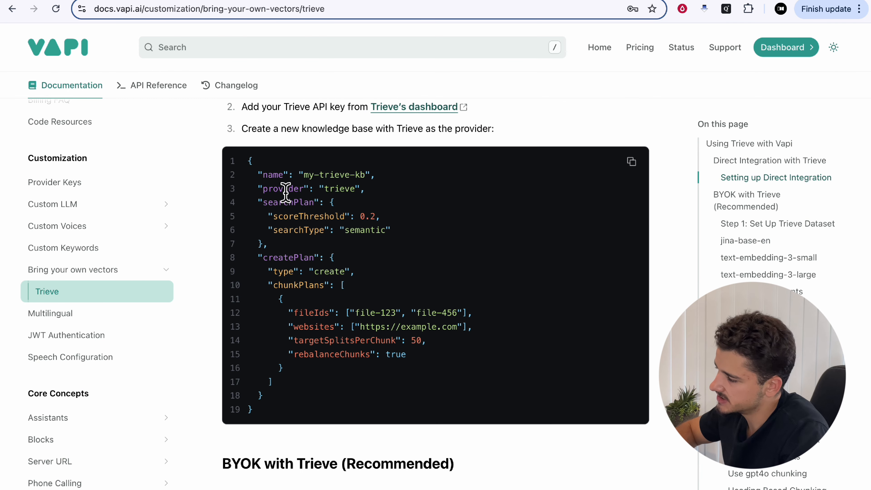
{"action": "left_click_drag", "start_coordinate": [251, 161], "coordinate": [321, 424]}
{"action": "left_click", "coordinate": [631, 162]}
{"action": "left_click", "coordinate": [557, 115]}
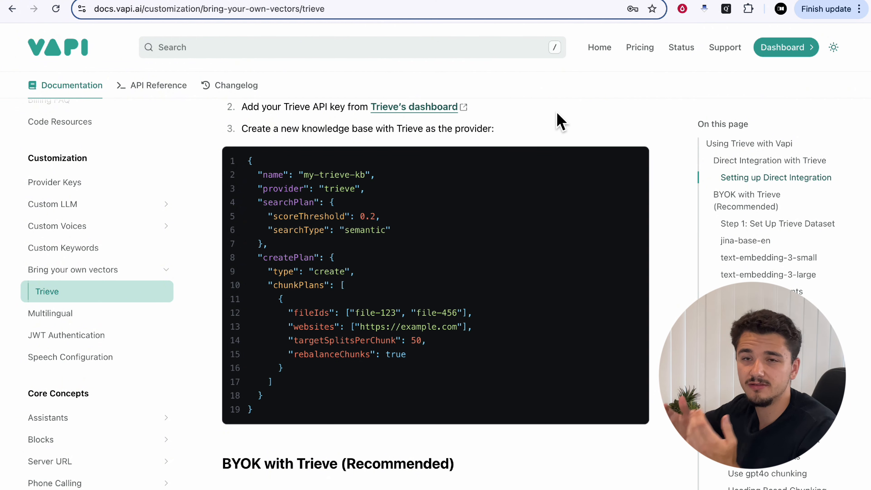
{"action": "key", "text": "ctrl+Tab"}
{"action": "left_click", "coordinate": [369, 125]}
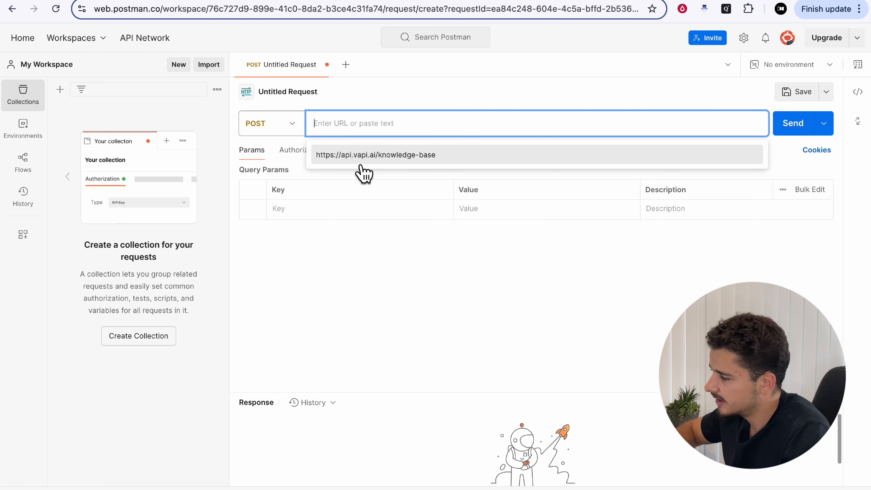
{"action": "left_click", "coordinate": [436, 165]}
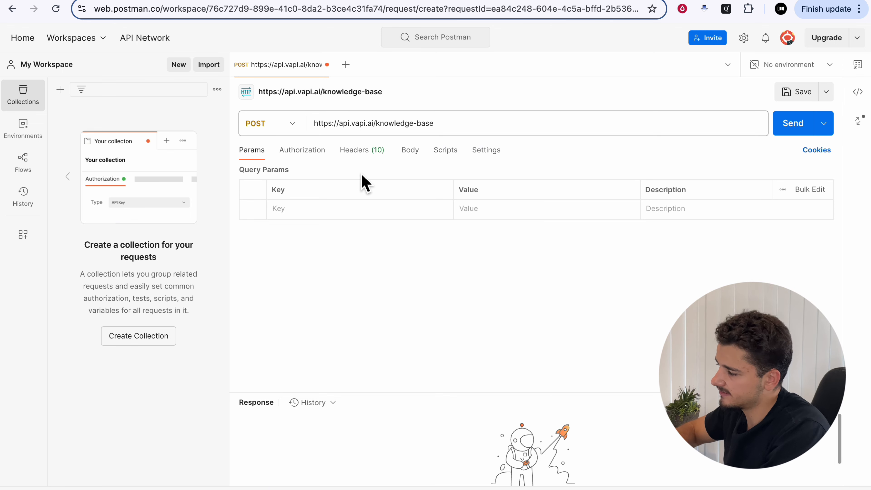
- Add an Authorization header to the request with the value prefix Bearer followed by a space
{"action": "left_click", "coordinate": [350, 154]}
{"action": "left_click", "coordinate": [319, 216]}
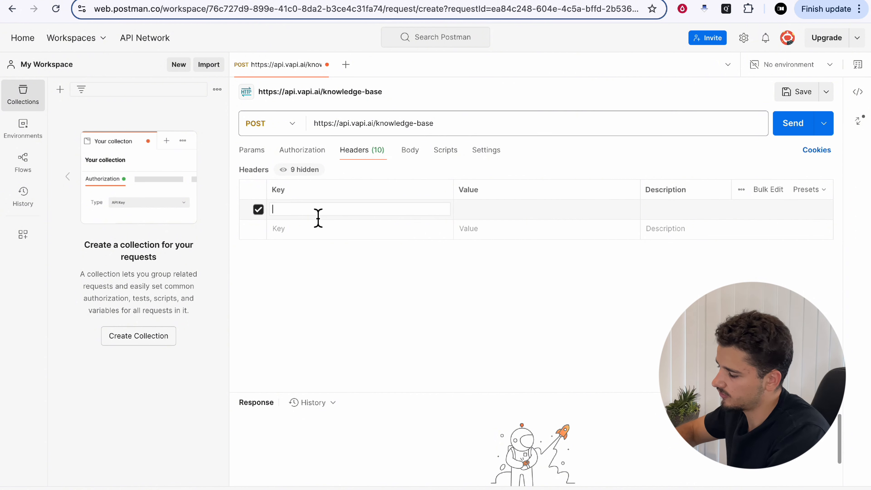
{"action": "type", "text": "Autho"}
{"action": "left_click", "coordinate": [277, 220]}
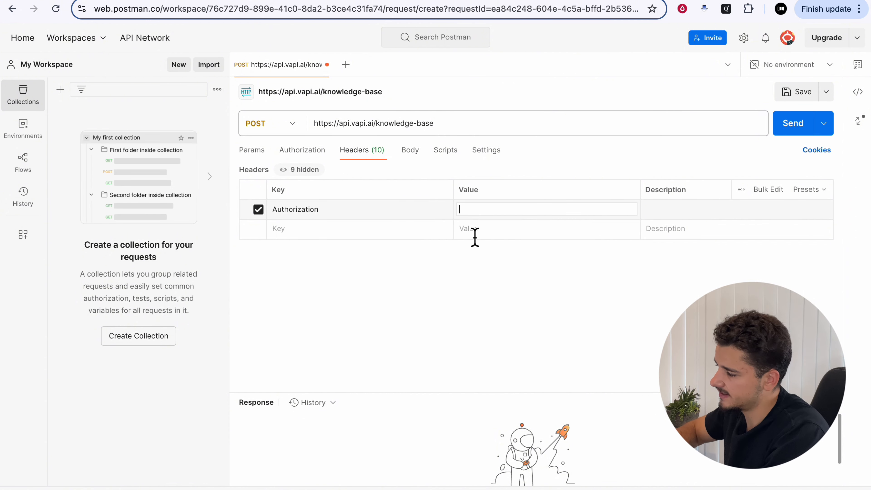
{"action": "type", "text": "Bearer"}
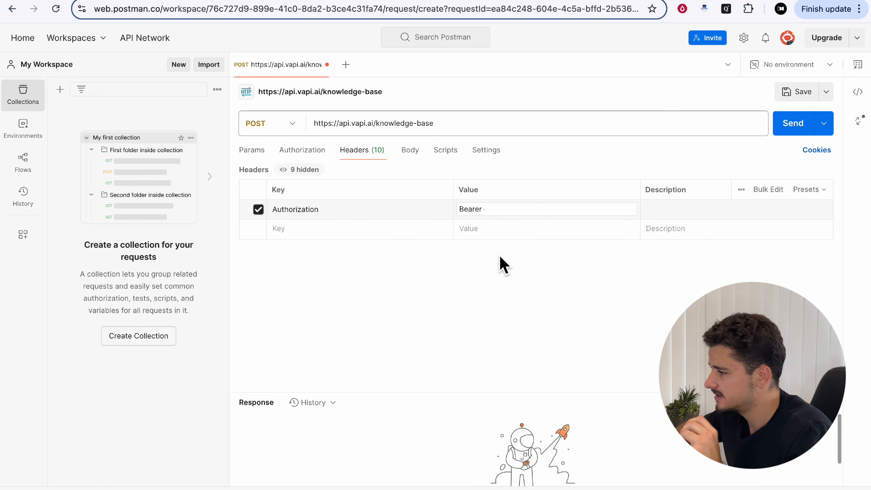
- Copy the private API key from the Vapi dashboard and paste it after Bearer in Postman's Authorization header
{"action": "left_click", "coordinate": [74, 0]}
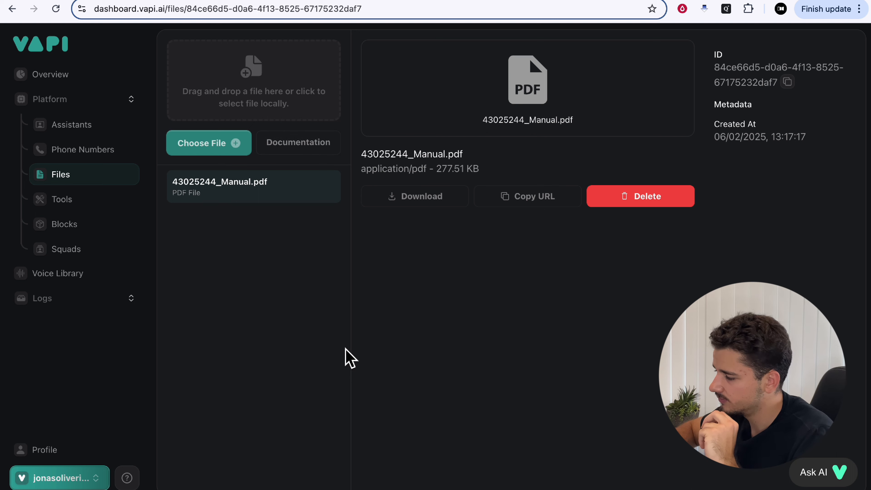
{"action": "left_click", "coordinate": [74, 478]}
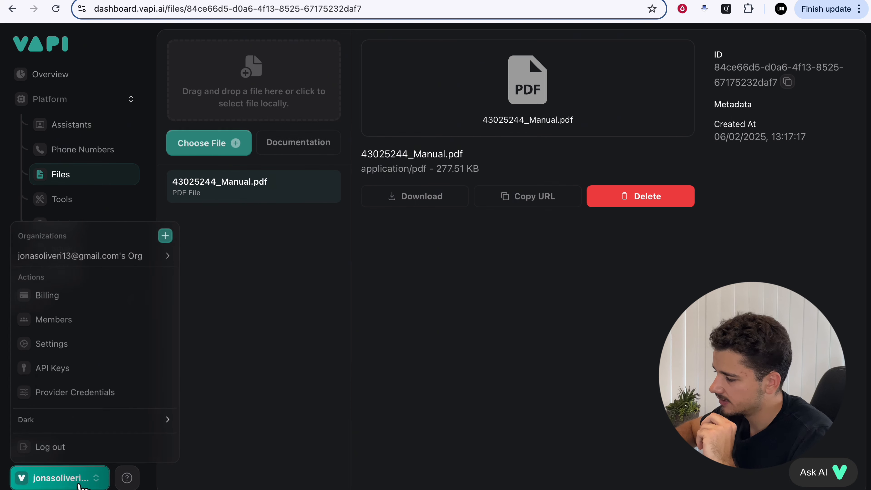
{"action": "left_click", "coordinate": [66, 375]}
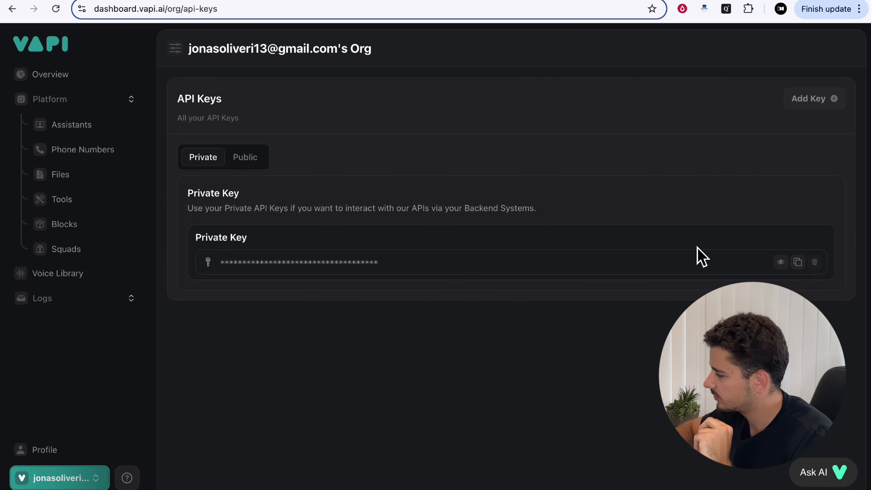
{"action": "left_click", "coordinate": [802, 267]}
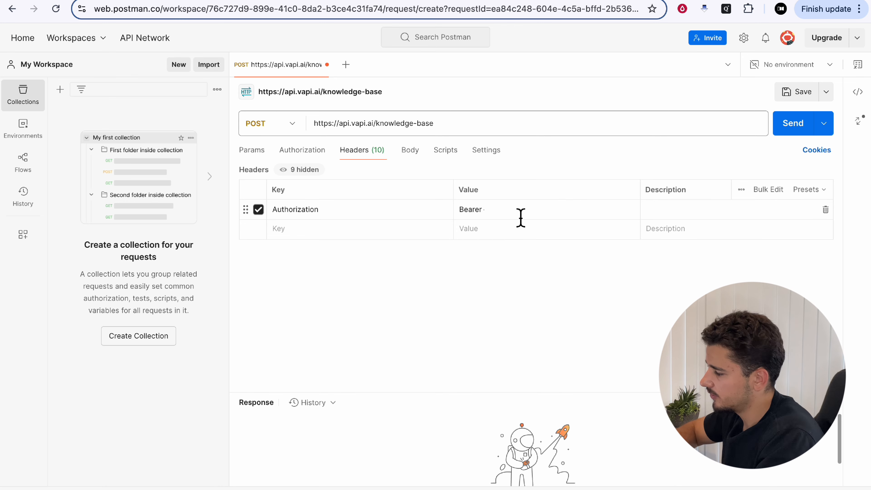
{"action": "left_click", "coordinate": [520, 218]}
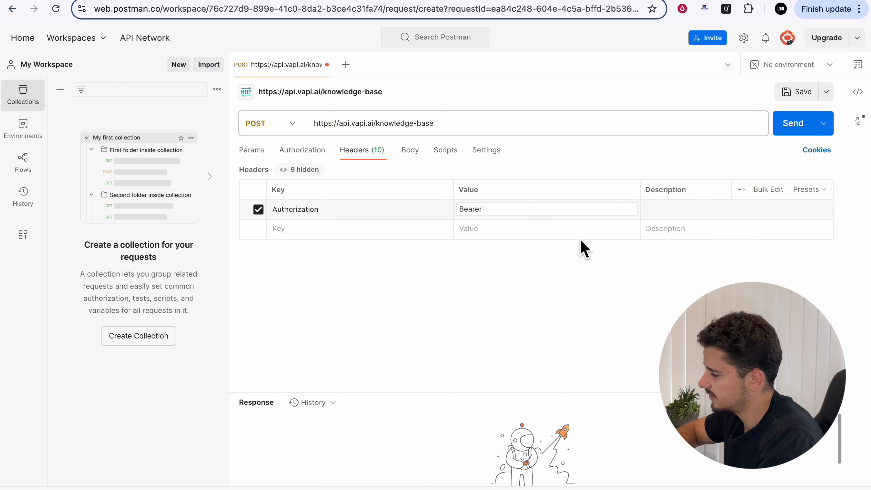
{"action": "key", "text": "ctrl+v"}
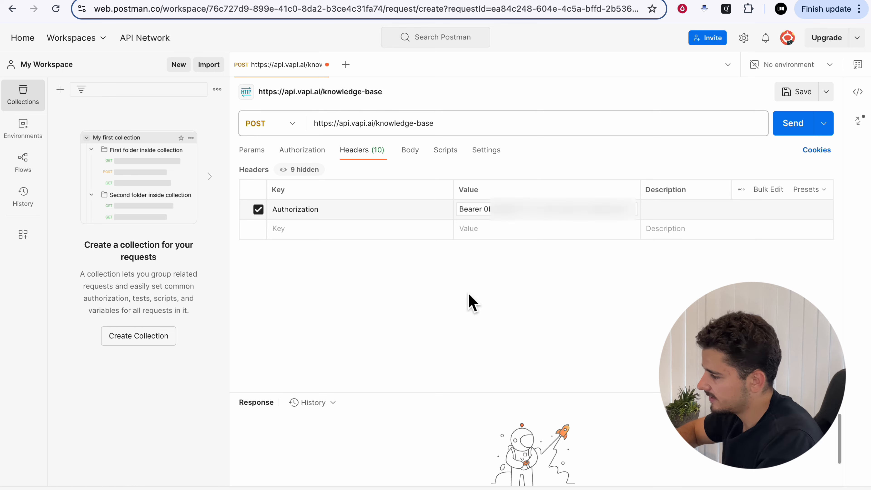
- Open the request's body as raw JSON for editing
{"action": "left_click", "coordinate": [423, 164]}
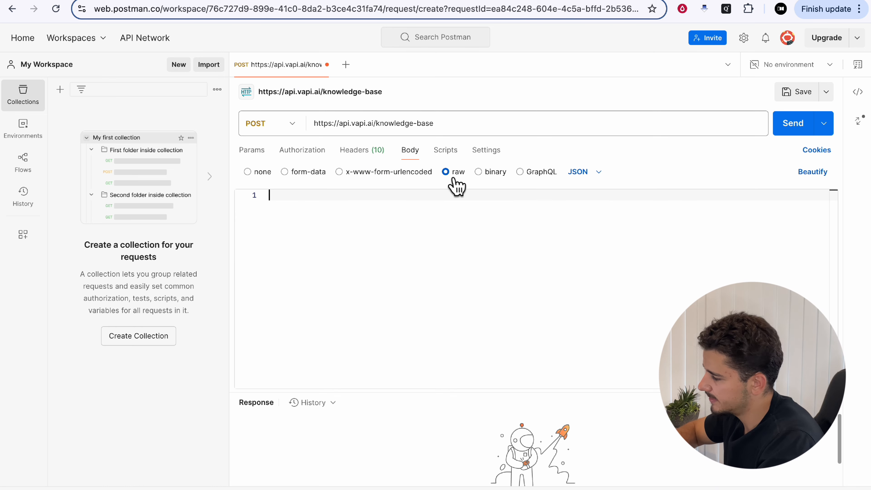
{"action": "left_click", "coordinate": [409, 201]}
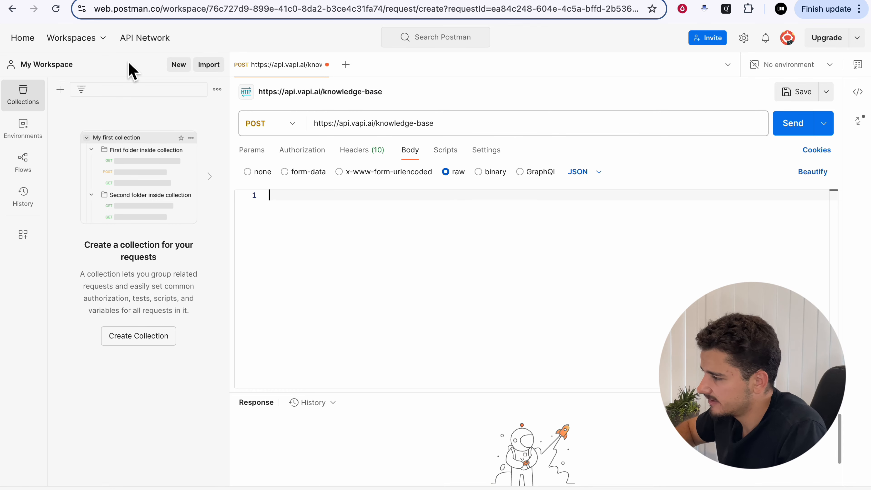
- Return to the Trieve documentation and examine the example JSON's name, provider, searchPlan, fileIds and websites entries
{"action": "left_click", "coordinate": [110, 1]}
{"action": "scroll", "coordinate": [375, 217], "scroll_direction": "down", "scroll_amount": 2}
{"action": "left_click_drag", "start_coordinate": [249, 205], "coordinate": [253, 470]}
{"action": "scroll", "coordinate": [334, 389], "scroll_direction": "down", "scroll_amount": 2}
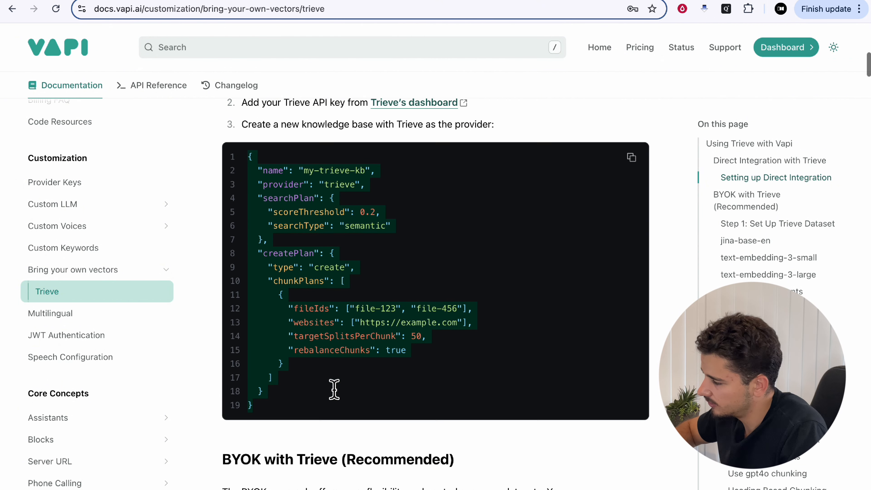
{"action": "left_click", "coordinate": [318, 171]}
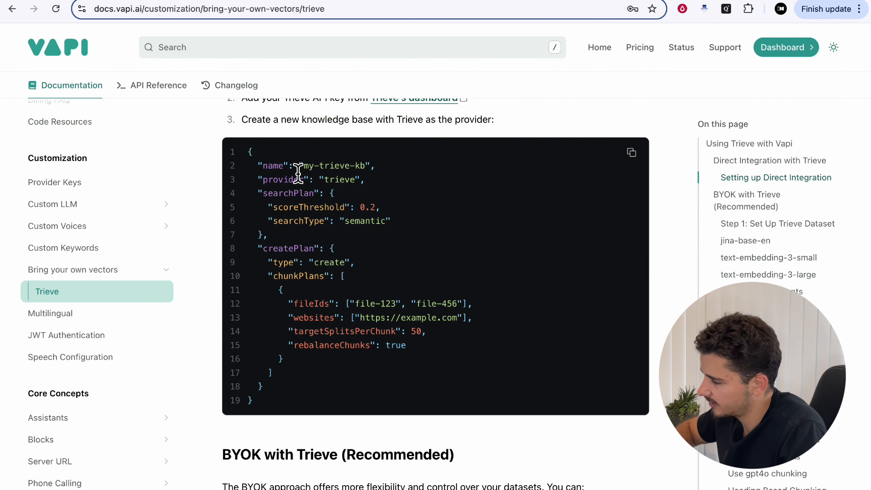
{"action": "left_click_drag", "start_coordinate": [304, 179], "coordinate": [401, 180]}
{"action": "left_click", "coordinate": [394, 178]}
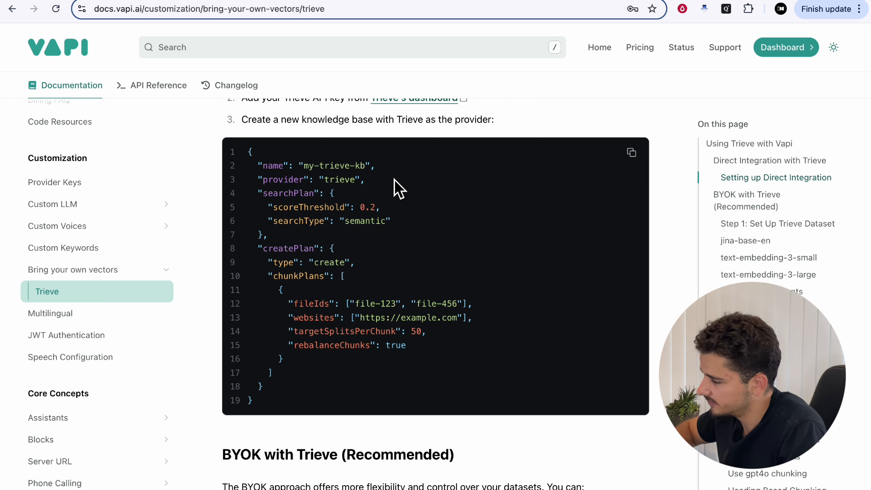
{"action": "left_click_drag", "start_coordinate": [263, 193], "coordinate": [394, 223]}
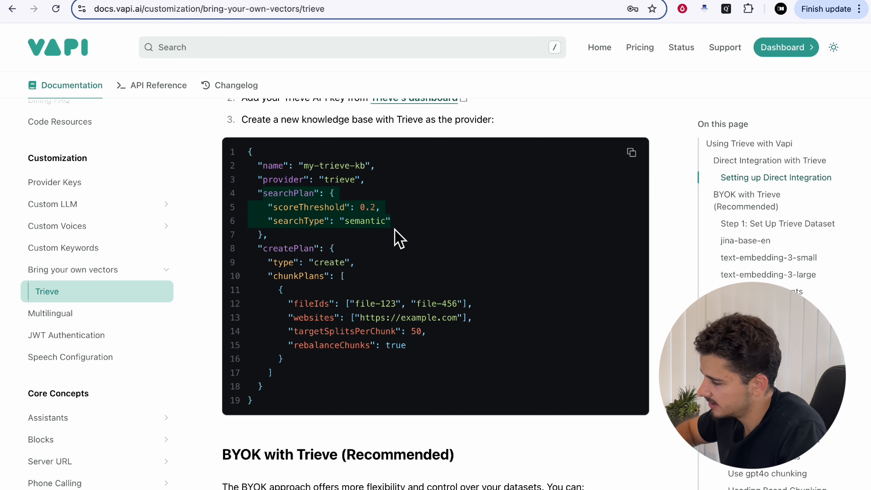
{"action": "scroll", "coordinate": [398, 237], "scroll_direction": "down", "scroll_amount": 2}
{"action": "left_click", "coordinate": [289, 264]}
{"action": "left_click_drag", "start_coordinate": [288, 264], "coordinate": [497, 264]}
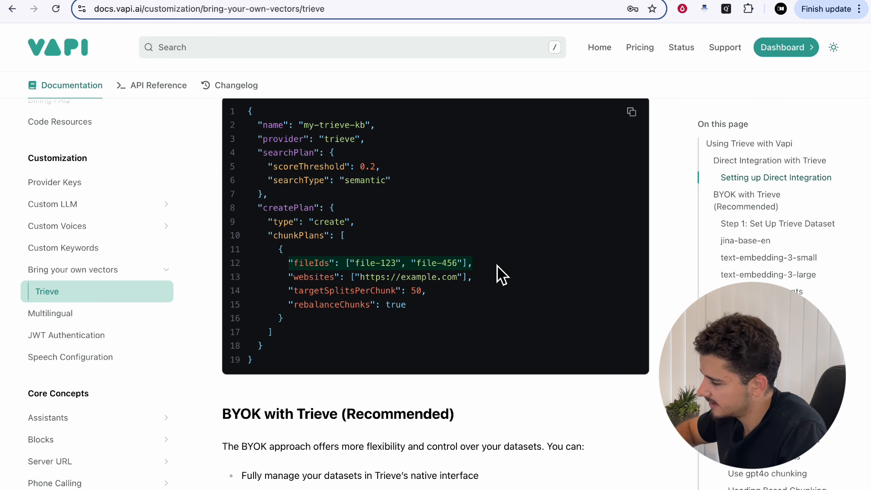
{"action": "left_click_drag", "start_coordinate": [281, 273], "coordinate": [503, 284]}
{"action": "scroll", "coordinate": [432, 261], "scroll_direction": "up", "scroll_amount": 2}
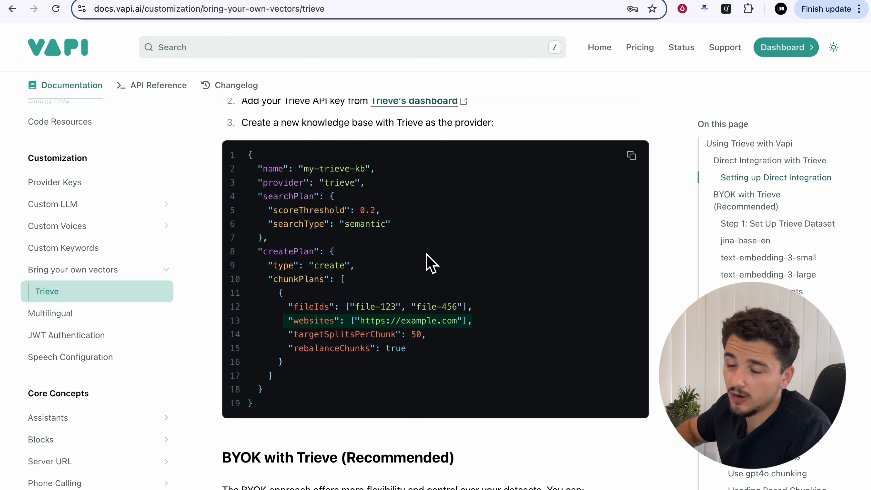
- Copy the complete example knowledge base JSON from the documentation and paste it into Postman's raw request body
{"action": "scroll", "coordinate": [362, 253], "scroll_direction": "up", "scroll_amount": 2}
{"action": "left_click", "coordinate": [633, 199]}
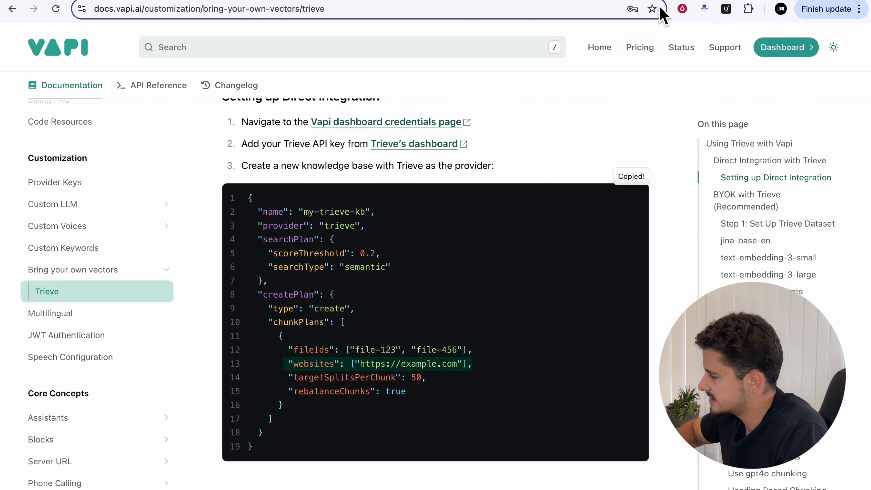
{"action": "left_click", "coordinate": [672, 1]}
{"action": "key", "text": "ctrl+v"}
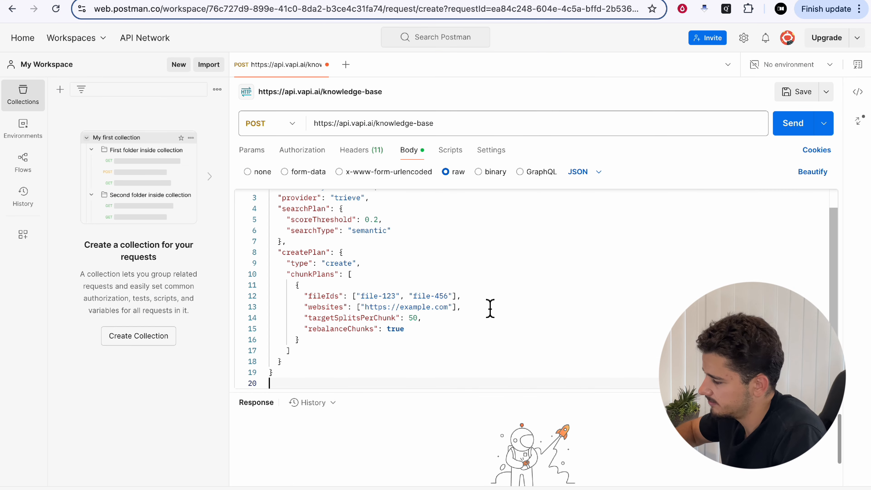
{"action": "scroll", "coordinate": [546, 313], "scroll_direction": "up", "scroll_amount": 1}
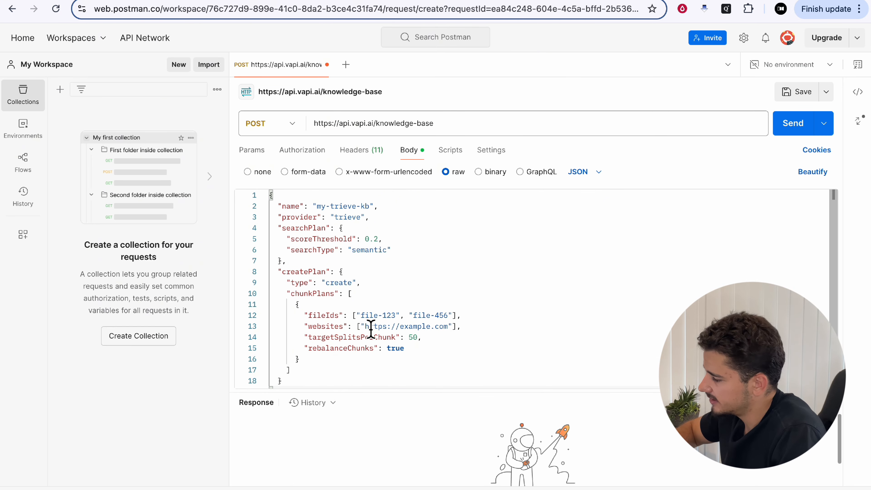
- Replace both placeholder fileIds in the body with the uploaded manual's id copied from JSON Editor Online
{"action": "left_click_drag", "start_coordinate": [365, 327], "coordinate": [440, 327]}
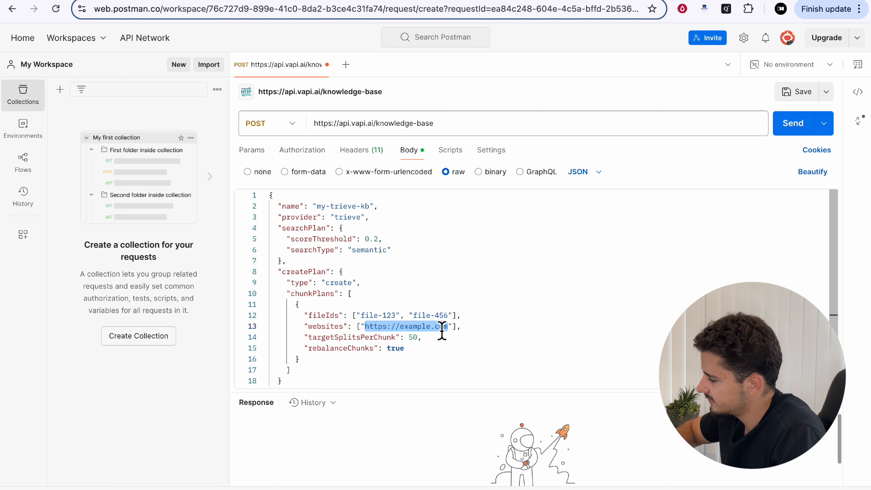
{"action": "left_click", "coordinate": [404, 316]}
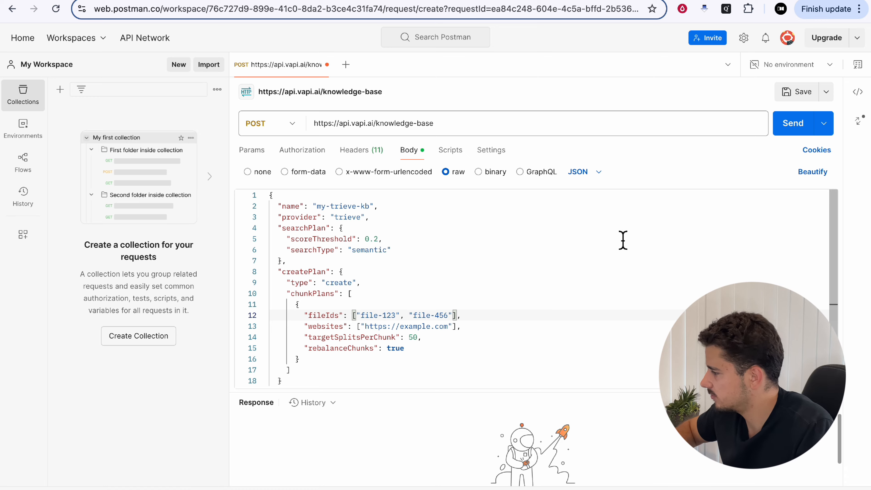
{"action": "left_click", "coordinate": [734, 1]}
{"action": "left_click", "coordinate": [512, 232]}
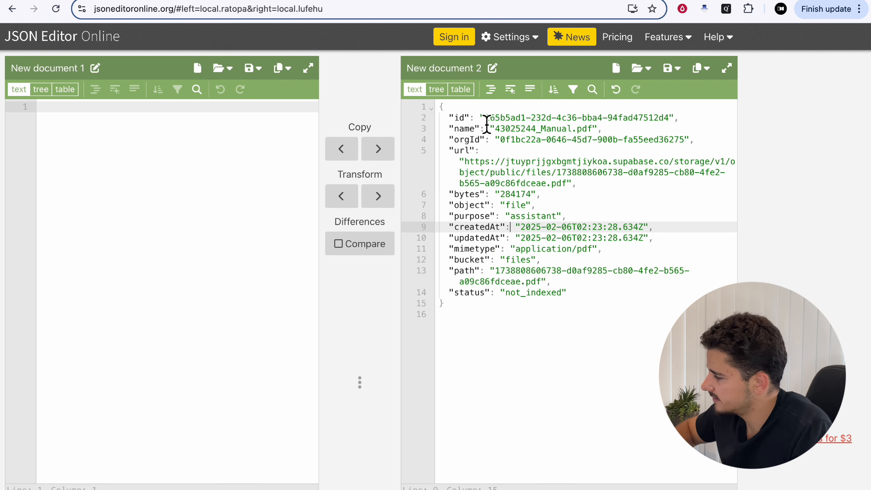
{"action": "left_click_drag", "start_coordinate": [485, 120], "coordinate": [671, 124]}
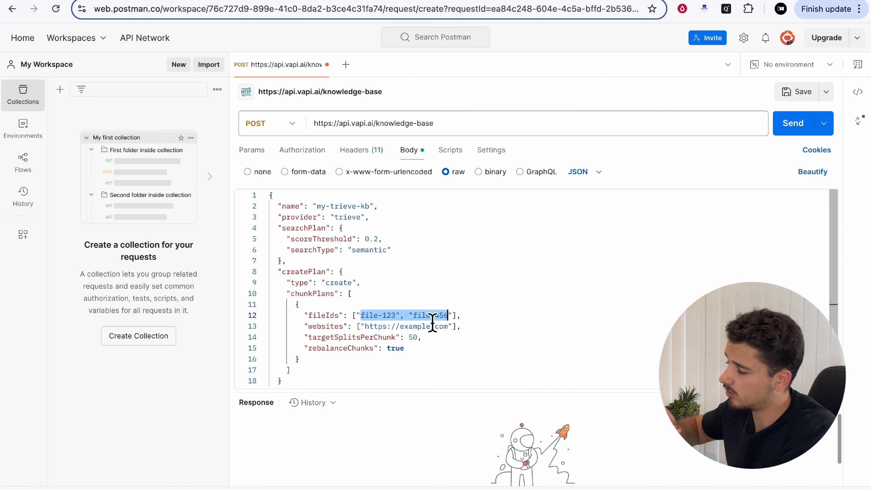
{"action": "key", "text": "ctrl+v"}
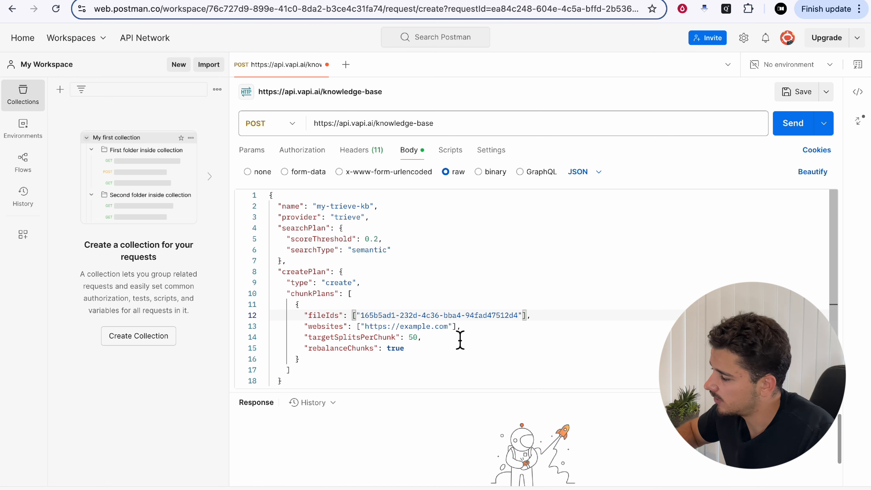
{"action": "left_click", "coordinate": [490, 338]}
{"action": "left_click_drag", "start_coordinate": [305, 328], "coordinate": [405, 331]}
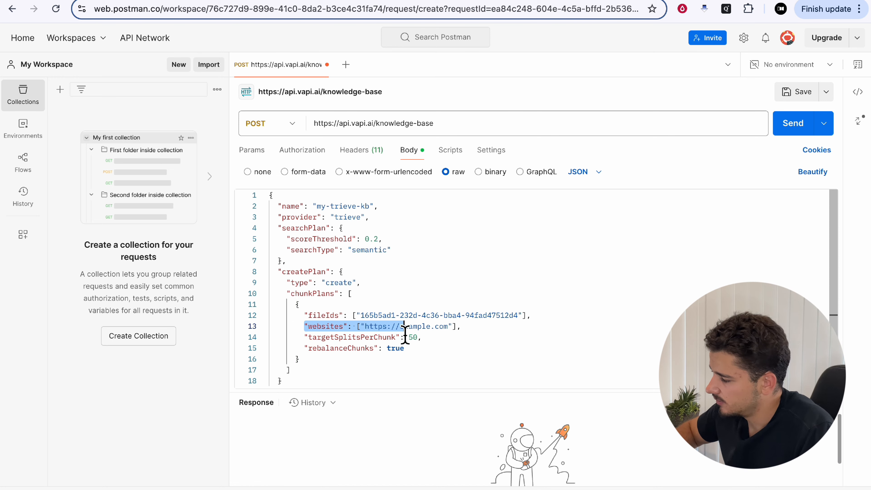
{"action": "left_click", "coordinate": [440, 330]}
{"action": "key", "text": "alt+Tab"}
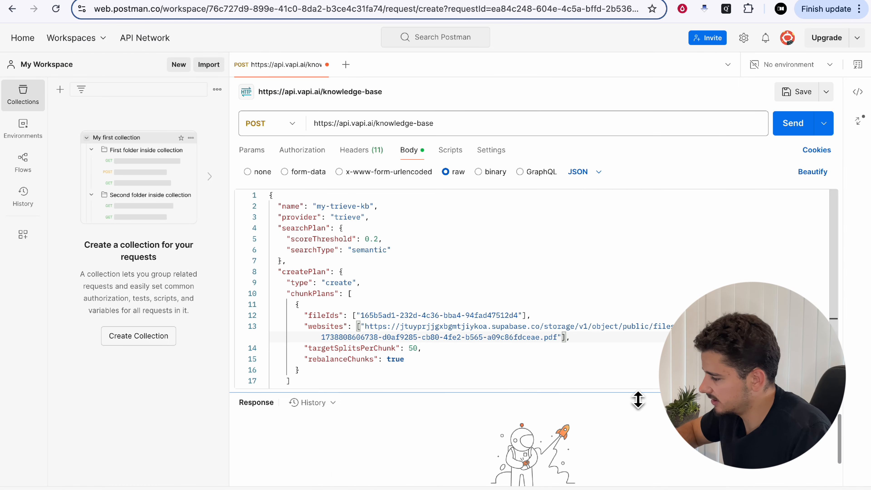
- Set the knowledge base name in the request body to YT-KB and send the POST request to the Vapi API
{"action": "left_click_drag", "start_coordinate": [589, 397], "coordinate": [589, 451]}
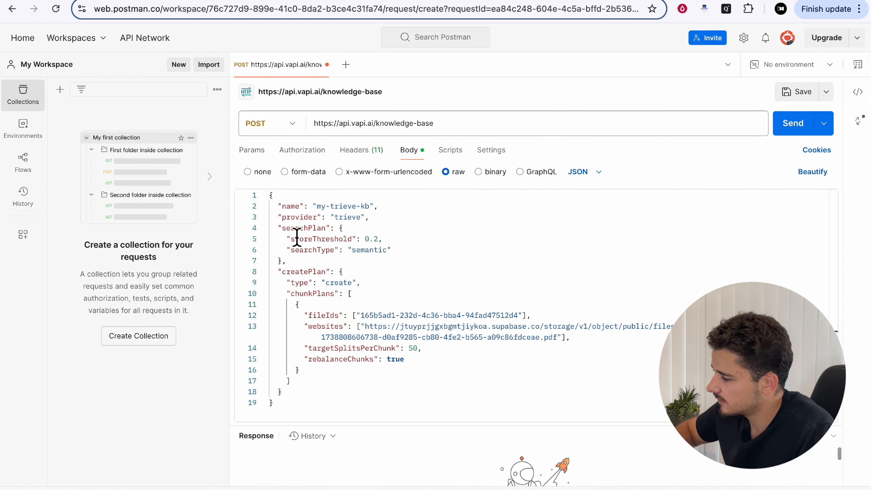
{"action": "left_click", "coordinate": [413, 253]}
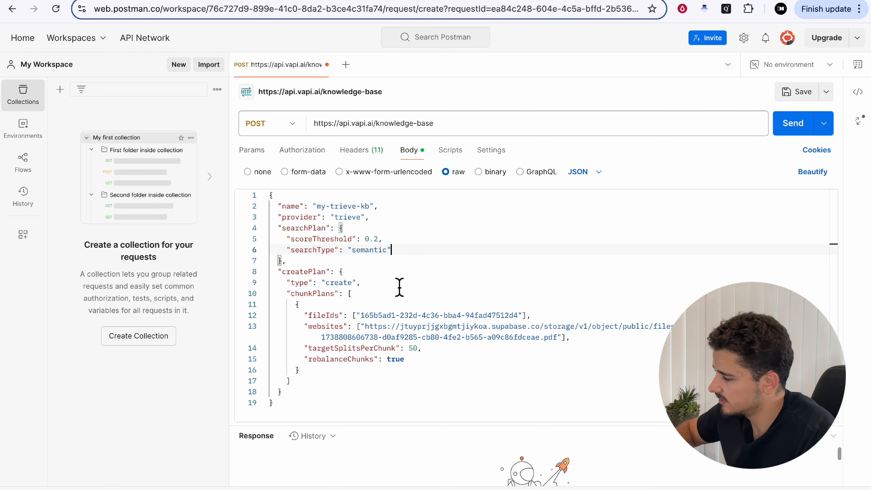
{"action": "left_click", "coordinate": [399, 294]}
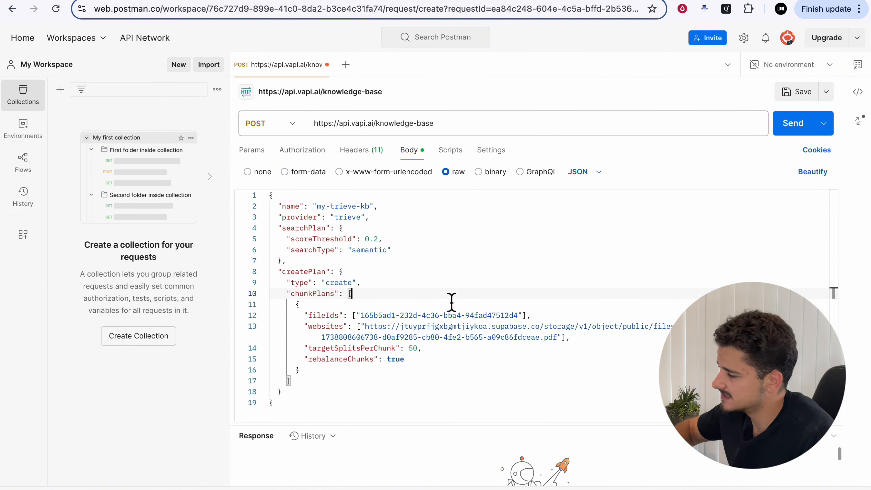
{"action": "left_click_drag", "start_coordinate": [372, 207], "coordinate": [316, 207]}
{"action": "key", "text": "BackSpace"}
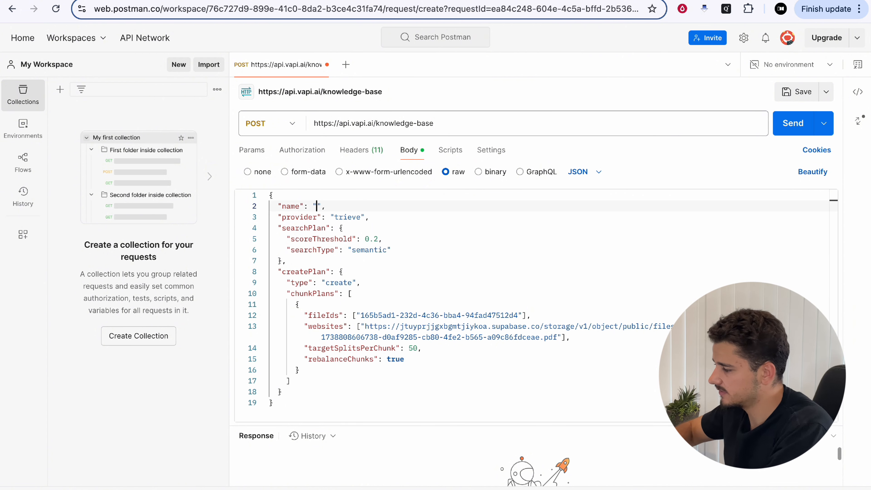
{"action": "type", "text": "YT-KB"}
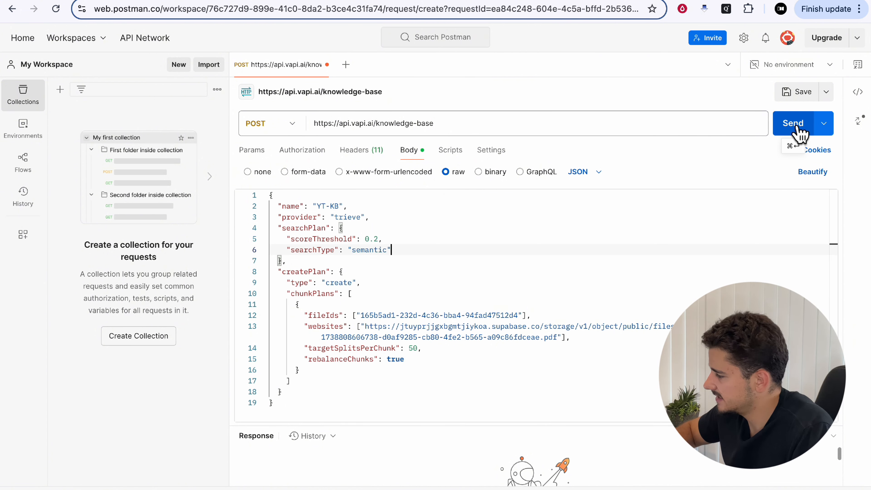
{"action": "left_click", "coordinate": [795, 131]}
{"action": "left_click_drag", "start_coordinate": [501, 434], "coordinate": [519, 228]}
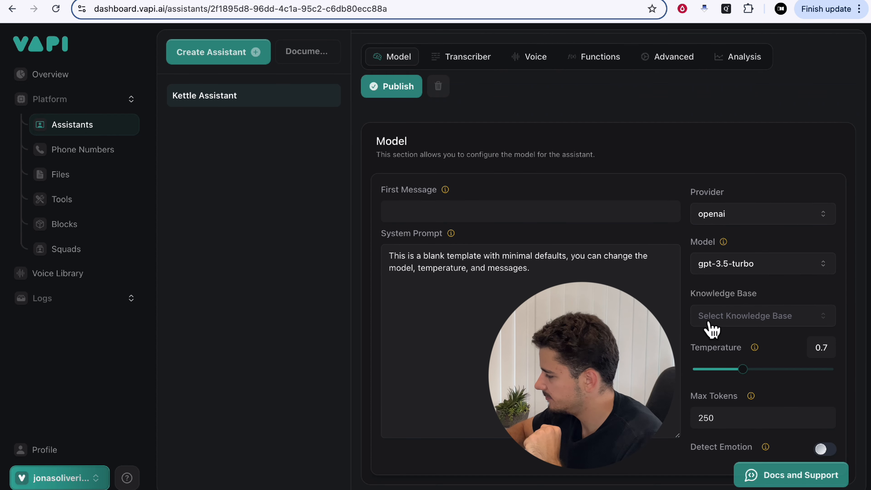
- Switch to Vapi, select YT-KB as the Kettle Assistant's knowledge base, and start a test call with the assistant beside the PDF manual
{"action": "left_click", "coordinate": [708, 315]}
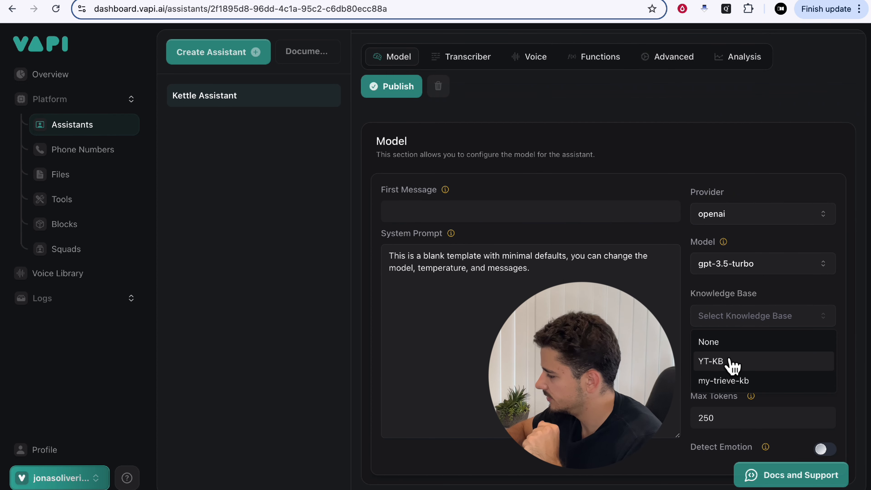
{"action": "left_click", "coordinate": [723, 363]}
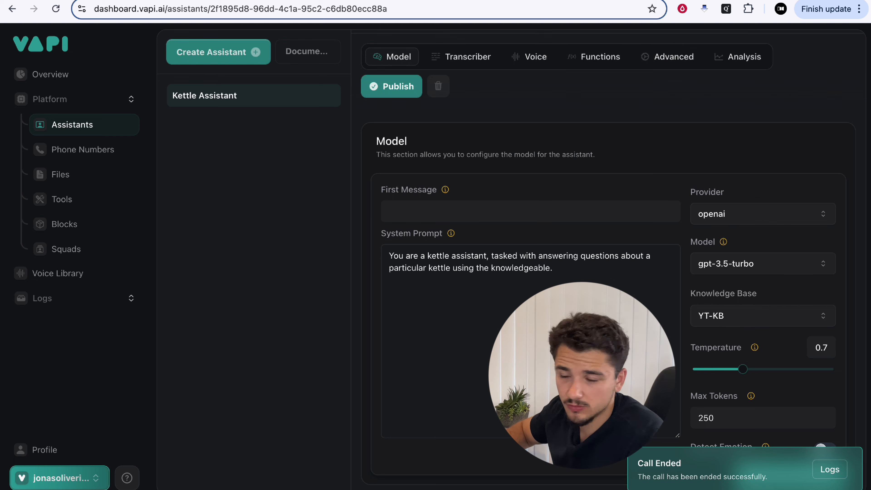
{"action": "scroll", "coordinate": [682, 225], "scroll_direction": "up", "scroll_amount": 5}
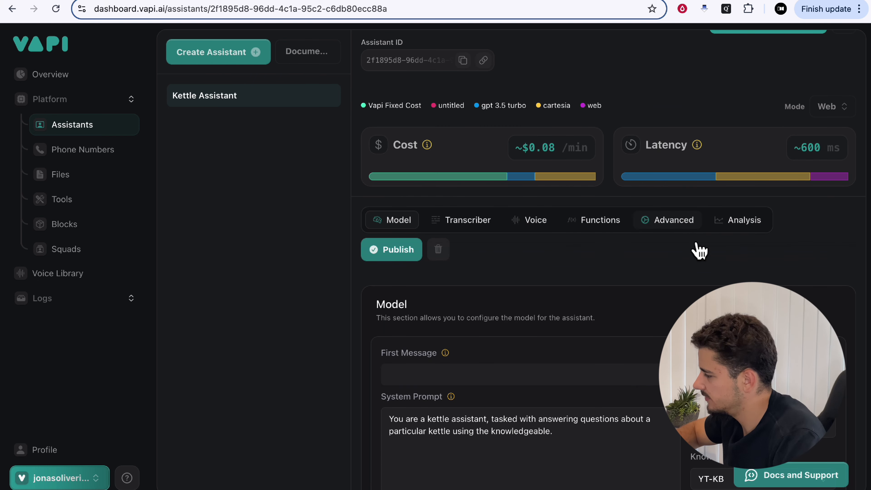
{"action": "scroll", "coordinate": [720, 279], "scroll_direction": "up", "scroll_amount": 2}
{"action": "key", "text": "ctrl+alt+Left"}
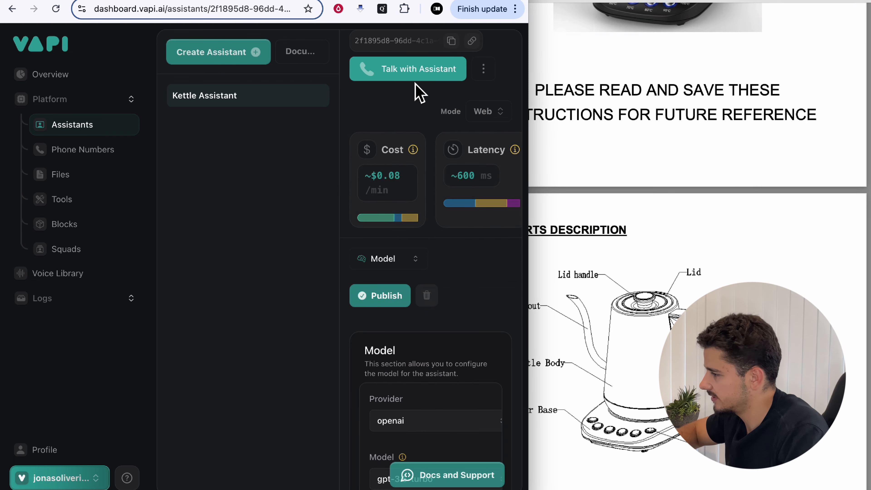
{"action": "left_click", "coordinate": [420, 77]}
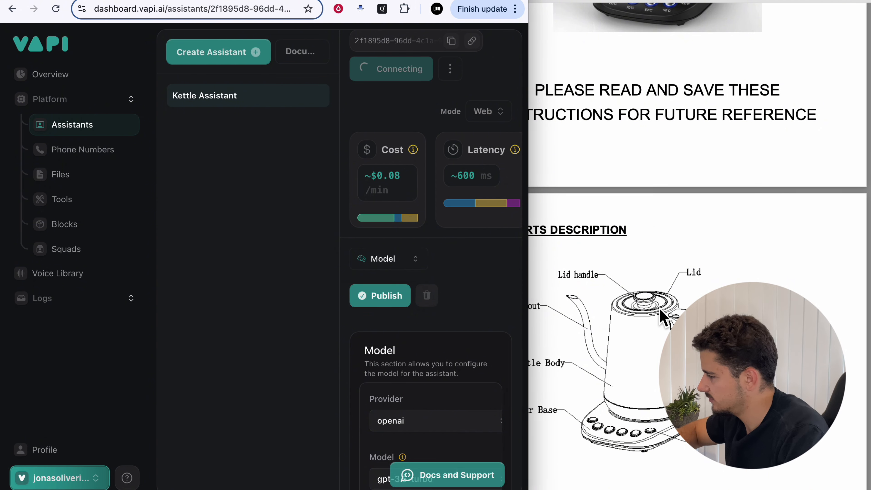
- Bring the kettle manual PDF to the front and examine its cover, technical data and safety instructions during the call
{"action": "scroll", "coordinate": [661, 311], "scroll_direction": "down", "scroll_amount": 7}
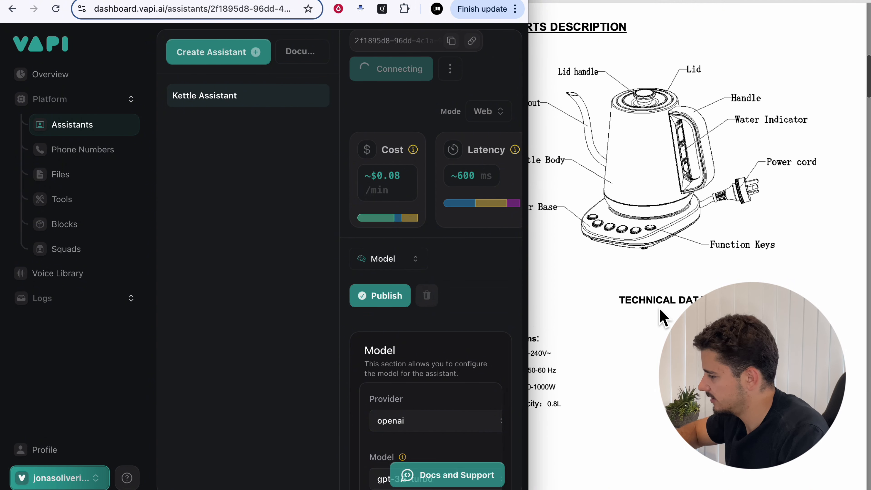
{"action": "left_click", "coordinate": [607, 1]}
{"action": "scroll", "coordinate": [661, 200], "scroll_direction": "up", "scroll_amount": 14}
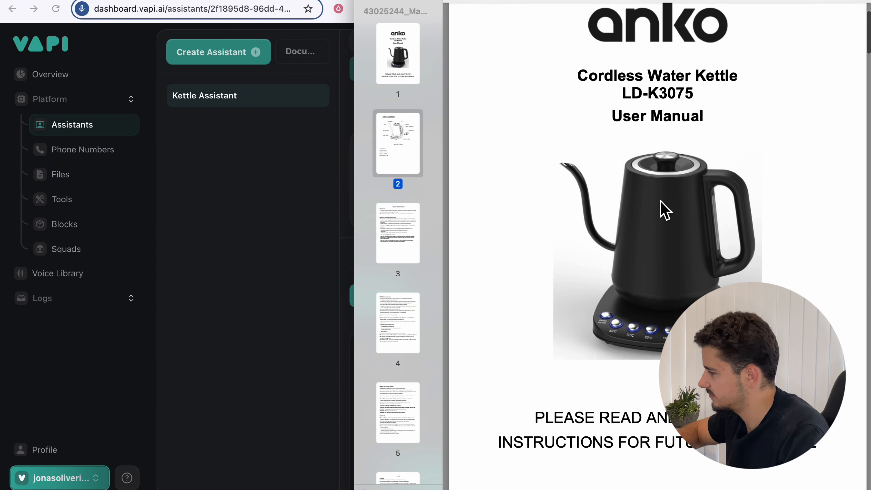
{"action": "scroll", "coordinate": [644, 213], "scroll_direction": "down", "scroll_amount": 15}
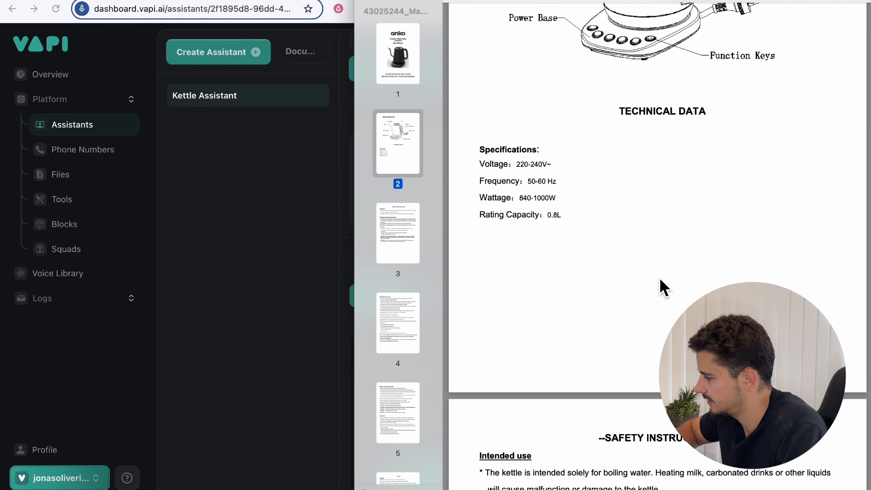
{"action": "scroll", "coordinate": [661, 286], "scroll_direction": "down", "scroll_amount": 3}
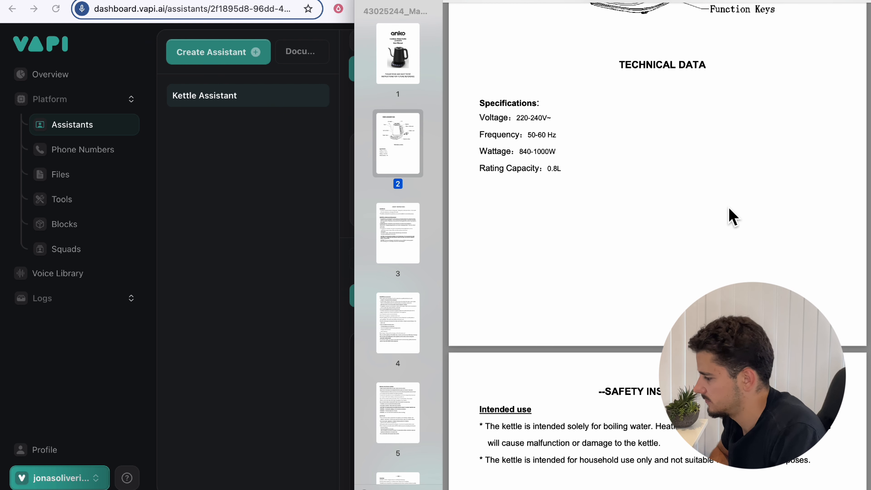
{"action": "scroll", "coordinate": [730, 216], "scroll_direction": "down", "scroll_amount": 5}
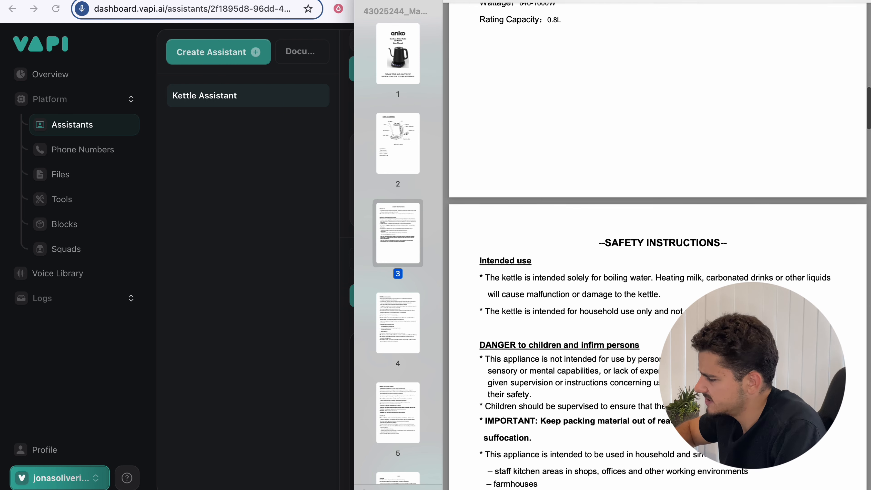
{"action": "scroll", "coordinate": [671, 253], "scroll_direction": "down", "scroll_amount": 2}
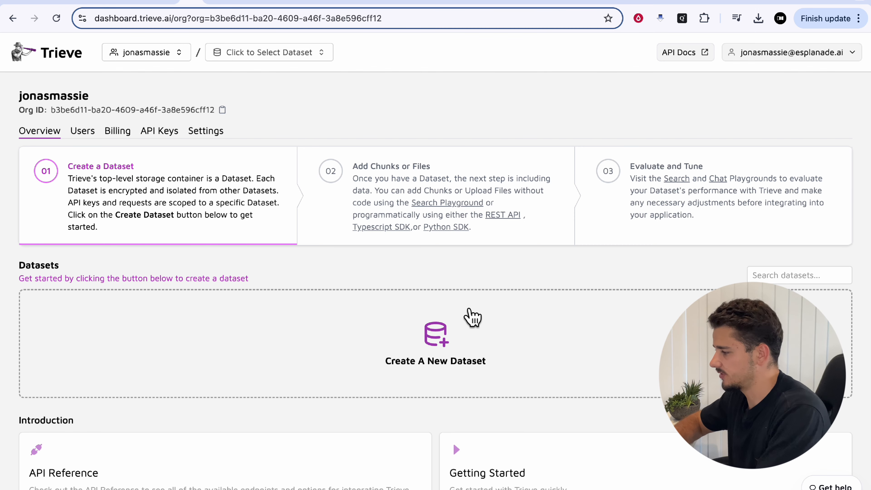
- In the Trieve dashboard, start a new dataset and name it kettle-data
{"action": "left_click", "coordinate": [520, 291]}
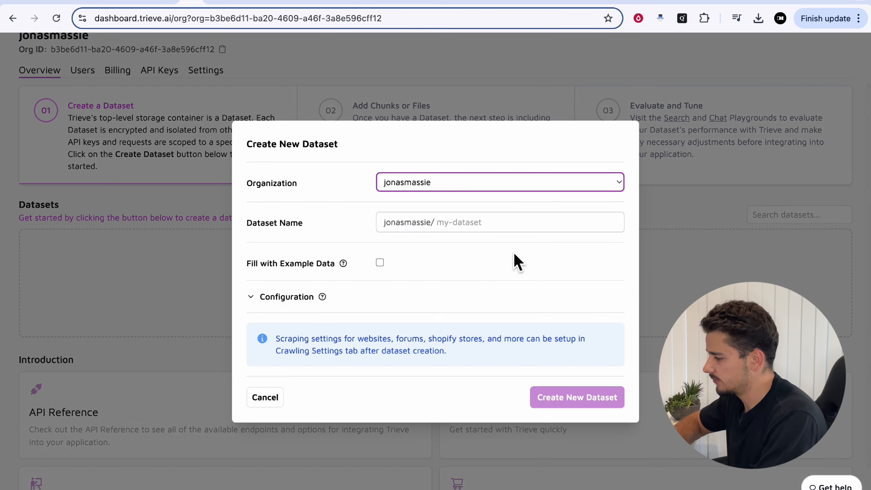
{"action": "left_click", "coordinate": [466, 222]}
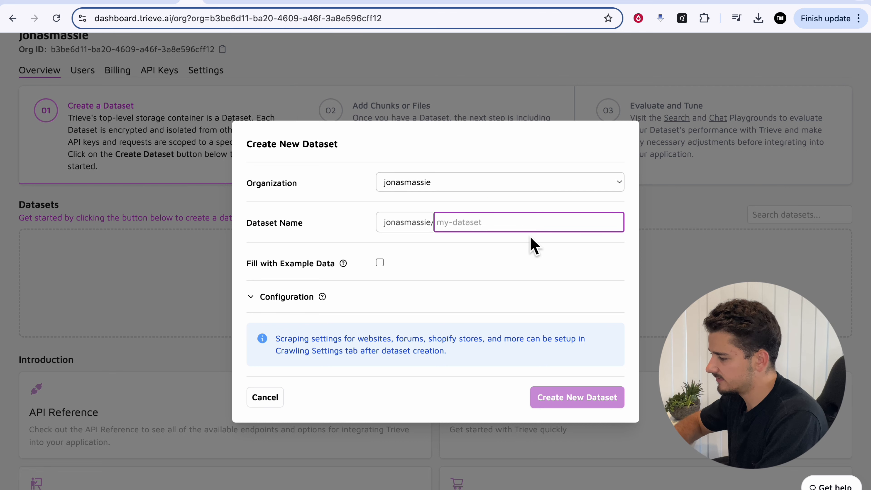
{"action": "type", "text": "kettle-data"}
- Review the dataset's configuration, keep jina-base-en (hosted by Trieve) as the dense vector embedding model, and create the dataset
{"action": "left_click", "coordinate": [286, 296]}
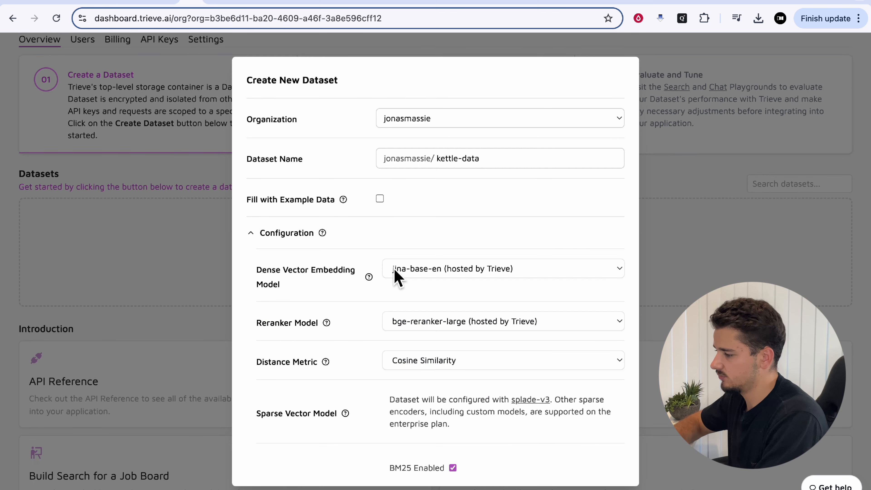
{"action": "scroll", "coordinate": [394, 276], "scroll_direction": "down", "scroll_amount": 2}
{"action": "scroll", "coordinate": [396, 277], "scroll_direction": "down", "scroll_amount": 1}
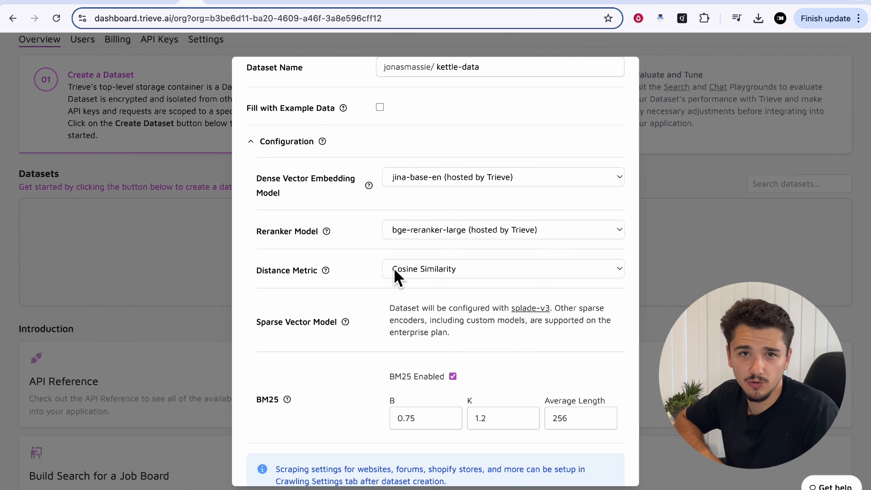
{"action": "left_click", "coordinate": [424, 180]}
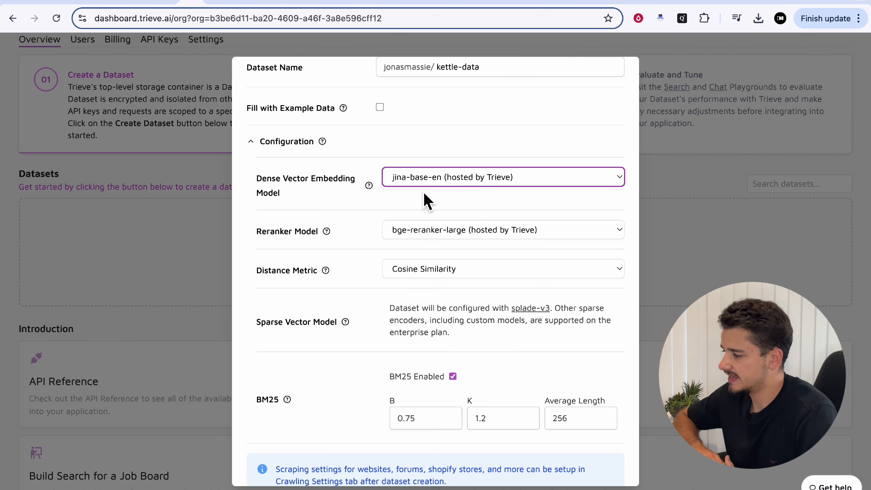
{"action": "left_click", "coordinate": [423, 177]}
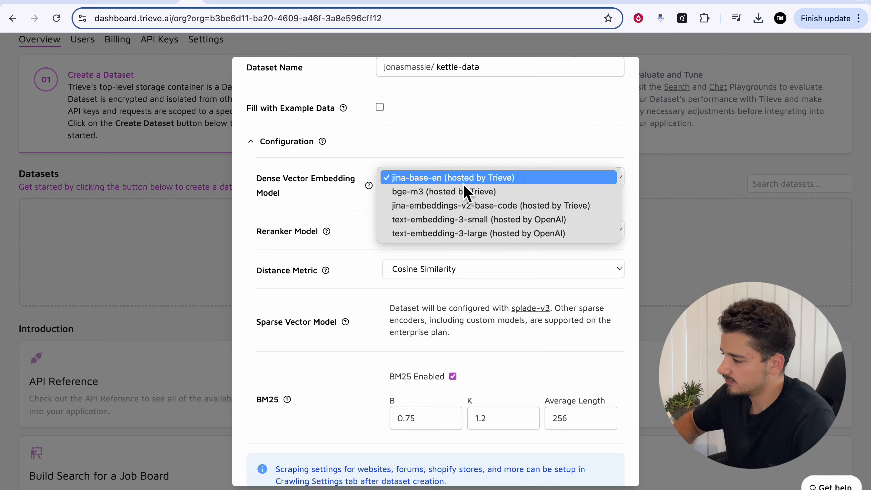
{"action": "left_click", "coordinate": [456, 179]}
{"action": "scroll", "coordinate": [319, 199], "scroll_direction": "down", "scroll_amount": 2}
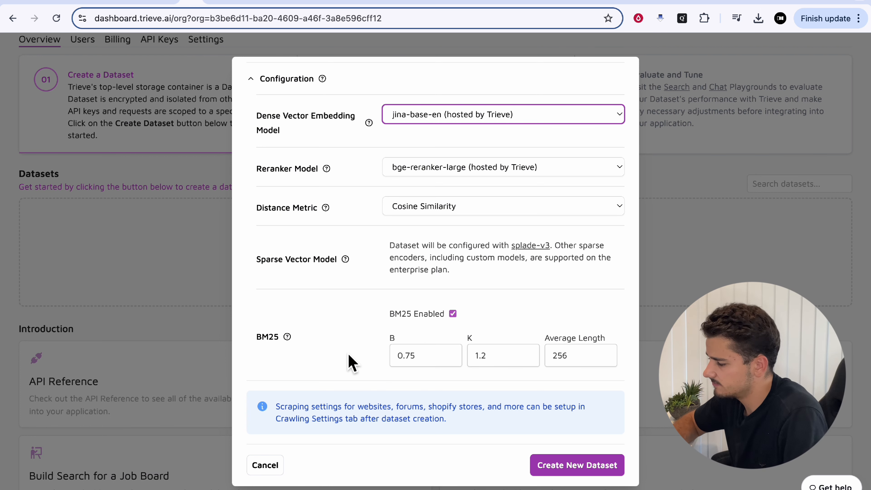
{"action": "scroll", "coordinate": [353, 357], "scroll_direction": "down", "scroll_amount": 1}
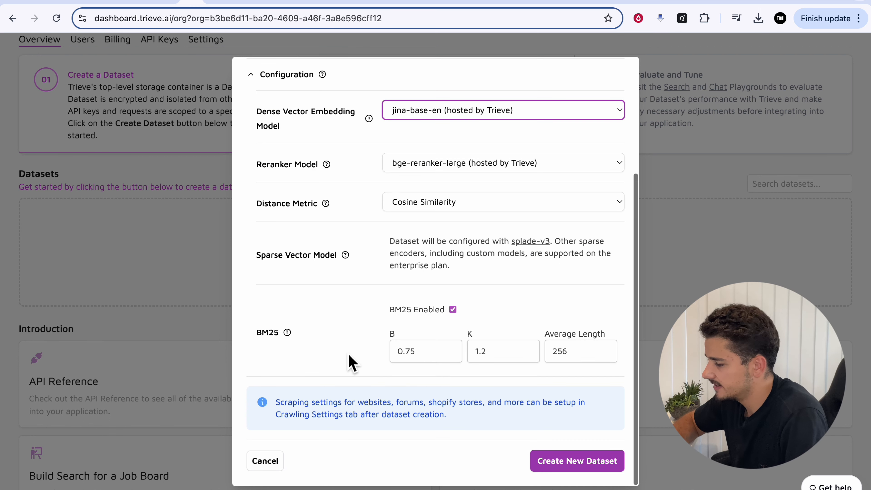
{"action": "left_click", "coordinate": [576, 473]}
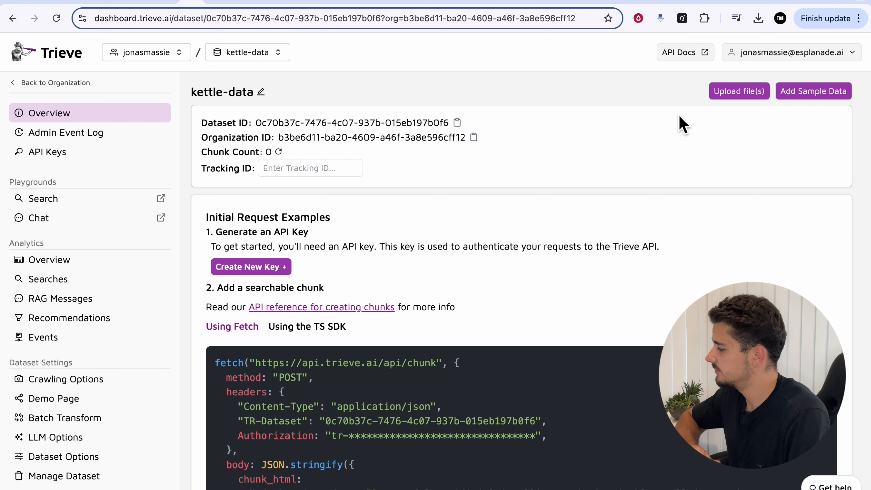
- Open the file upload page for the kettle-data dataset and set the Group tracking_id to kettle-ID
{"action": "left_click", "coordinate": [737, 91]}
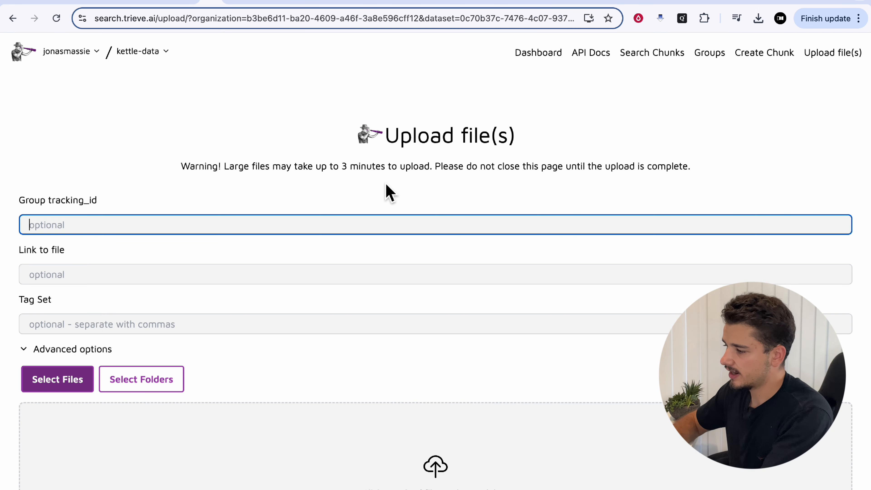
{"action": "left_click", "coordinate": [144, 330]}
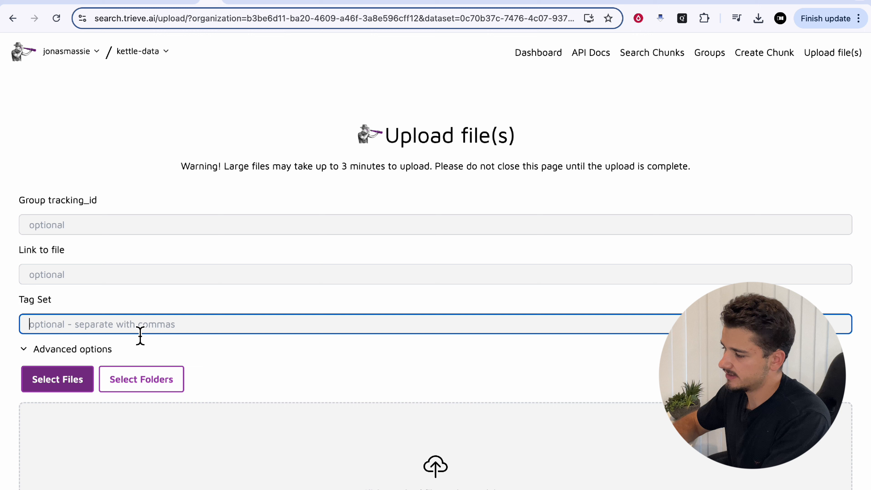
{"action": "left_click", "coordinate": [119, 279]}
{"action": "left_click", "coordinate": [109, 323]}
{"action": "left_click", "coordinate": [112, 228]}
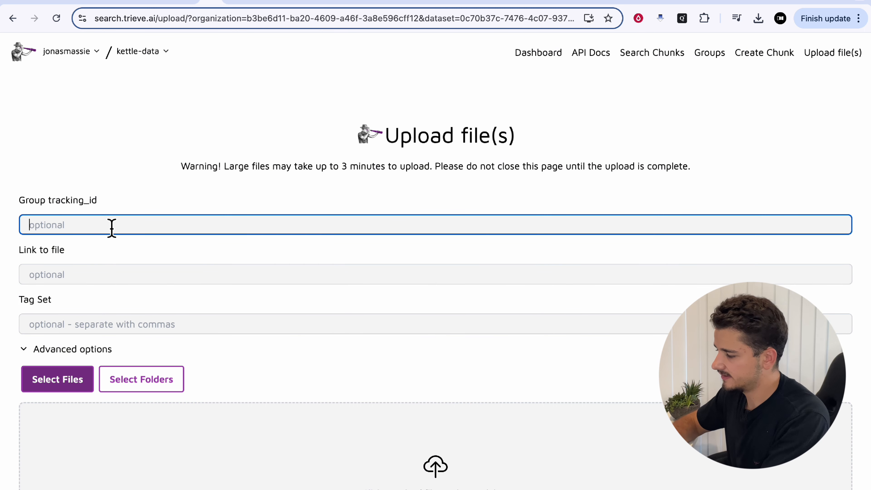
{"action": "type", "text": "kettle-ID"}
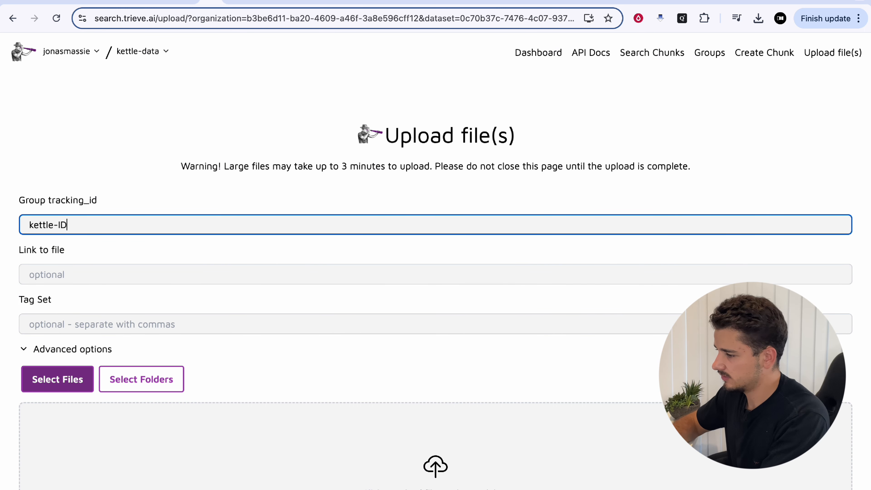
- Set the upload's Tag Set to technical-specification
{"action": "left_click", "coordinate": [66, 326]}
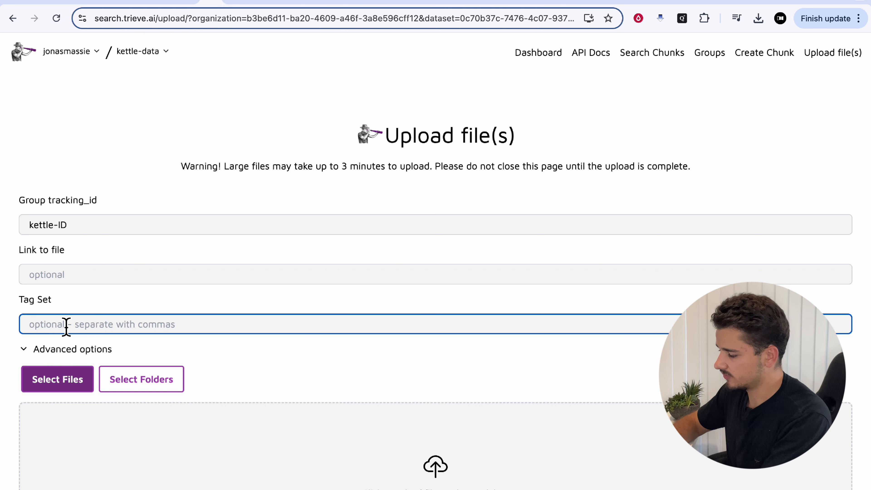
{"action": "type", "text": "techn"}
{"action": "type", "text": "ical-specification"}
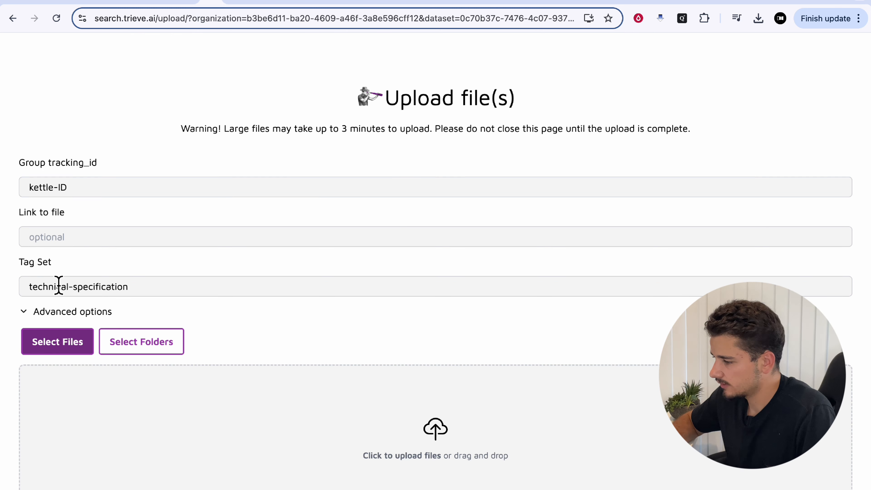
{"action": "left_click_drag", "start_coordinate": [71, 291], "coordinate": [156, 290]}
{"action": "left_click", "coordinate": [196, 267]}
- Expand the upload's advanced options and add a semicolon to the end of the Split Delimiters
{"action": "scroll", "coordinate": [196, 266], "scroll_direction": "down", "scroll_amount": 4}
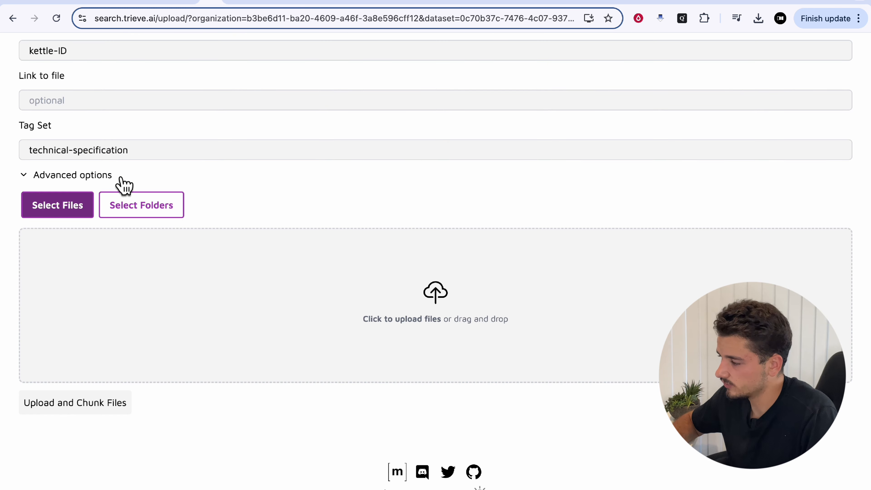
{"action": "left_click", "coordinate": [117, 176]}
{"action": "scroll", "coordinate": [201, 239], "scroll_direction": "down", "scroll_amount": 1}
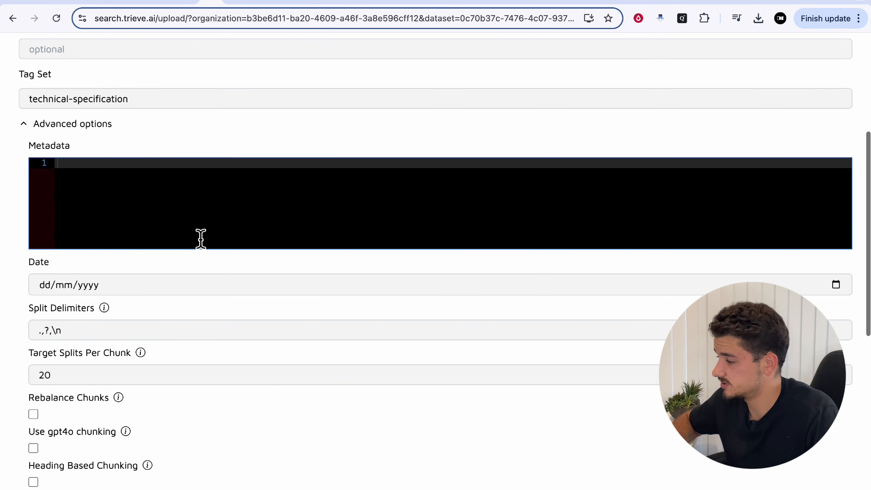
{"action": "scroll", "coordinate": [278, 274], "scroll_direction": "down", "scroll_amount": 3}
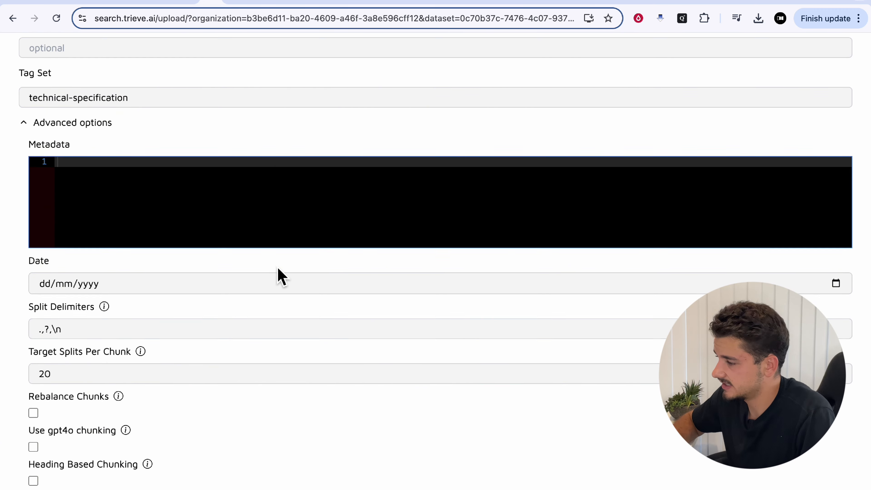
{"action": "scroll", "coordinate": [282, 276], "scroll_direction": "up", "scroll_amount": 1}
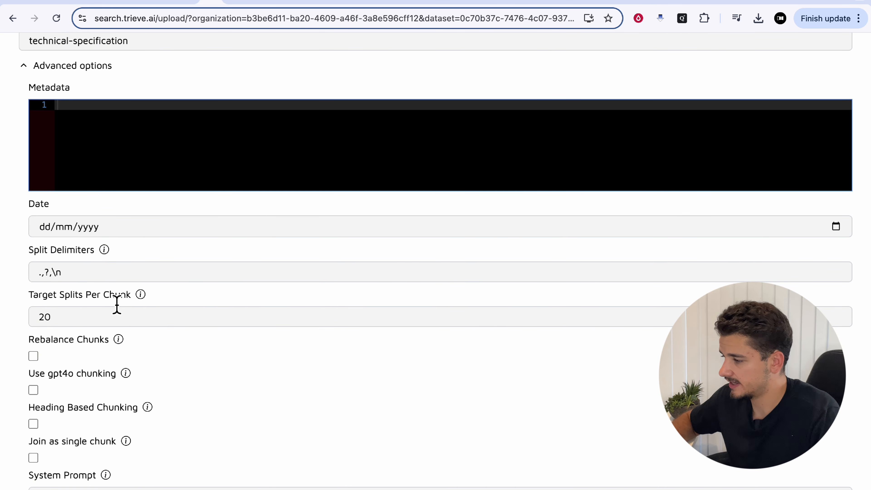
{"action": "left_click", "coordinate": [85, 277]}
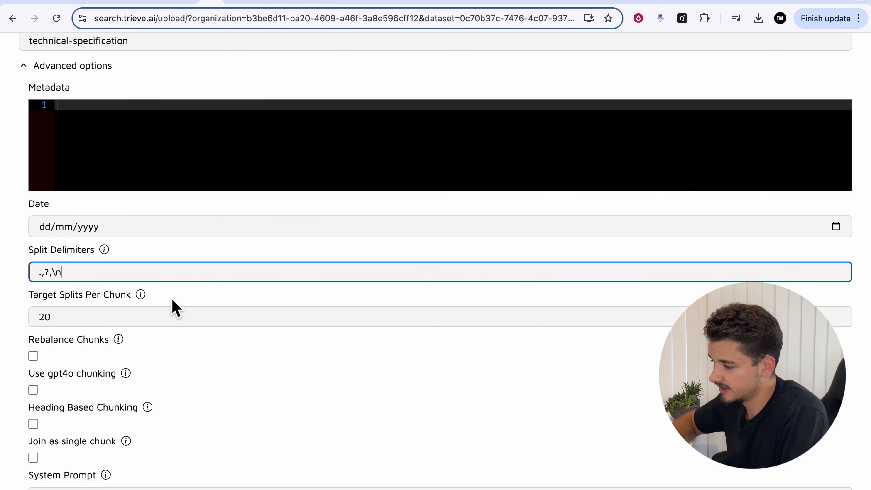
{"action": "type", "text": ";"}
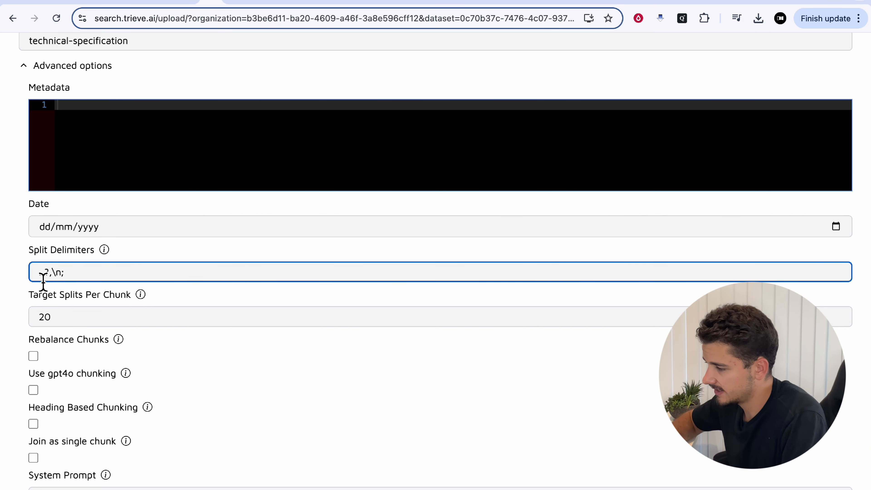
{"action": "left_click_drag", "start_coordinate": [42, 281], "coordinate": [153, 282]}
{"action": "left_click", "coordinate": [140, 281]}
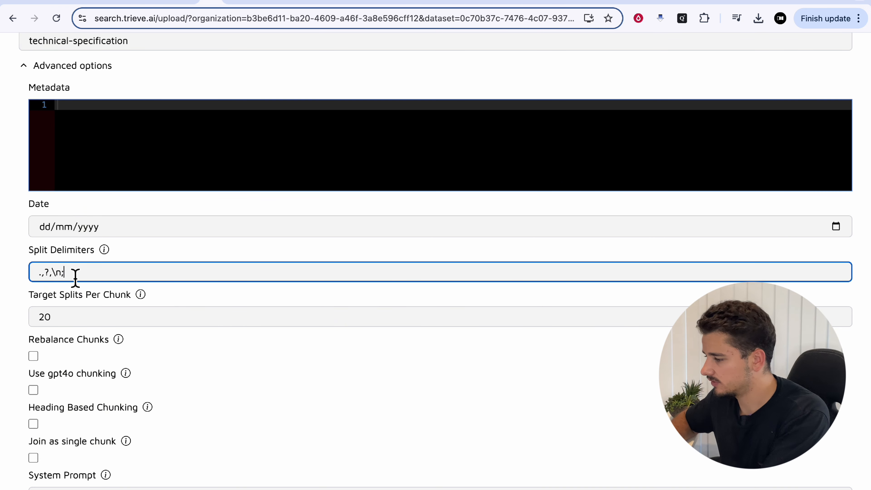
- Keep Target Splits Per Chunk at 20, and upload and chunk 43025244_Manual.pdf into the kettle-data dataset
{"action": "scroll", "coordinate": [145, 281], "scroll_direction": "down", "scroll_amount": 3}
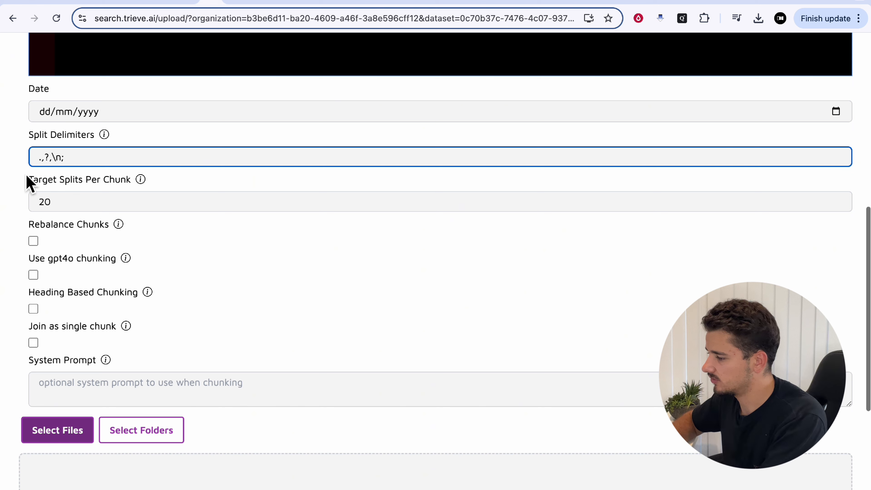
{"action": "left_click", "coordinate": [46, 208]}
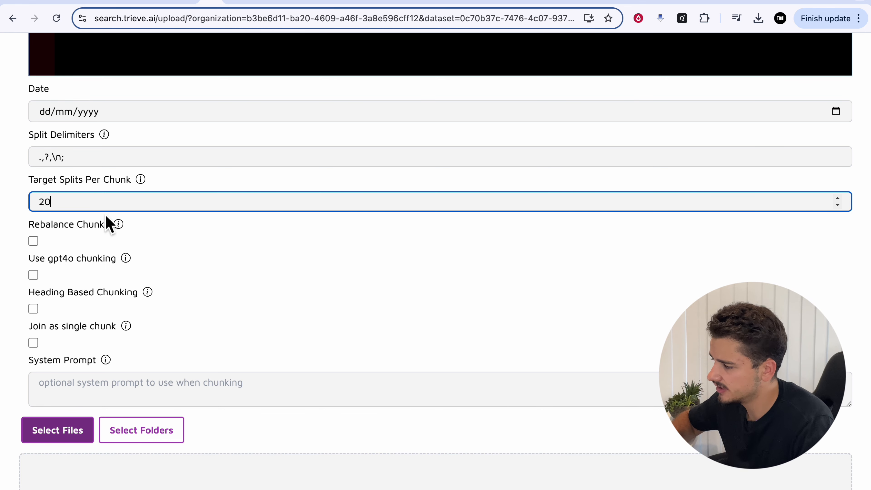
{"action": "scroll", "coordinate": [170, 281], "scroll_direction": "down", "scroll_amount": 1}
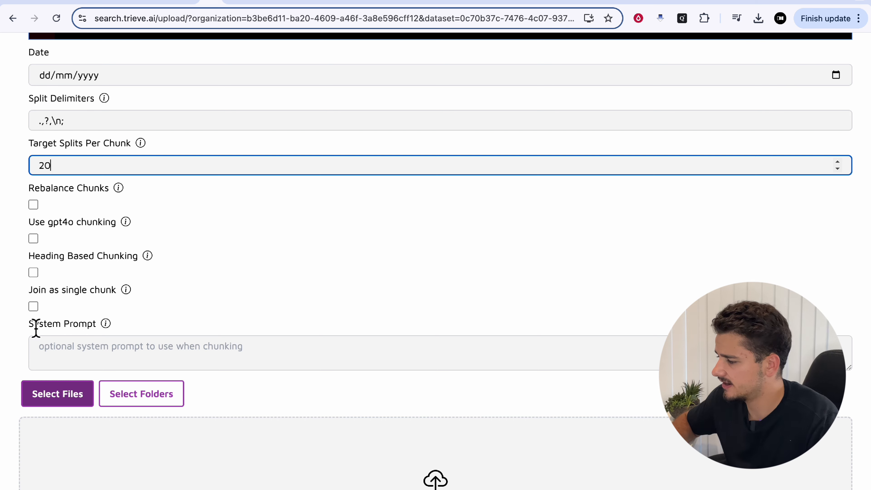
{"action": "scroll", "coordinate": [190, 326], "scroll_direction": "down", "scroll_amount": 5}
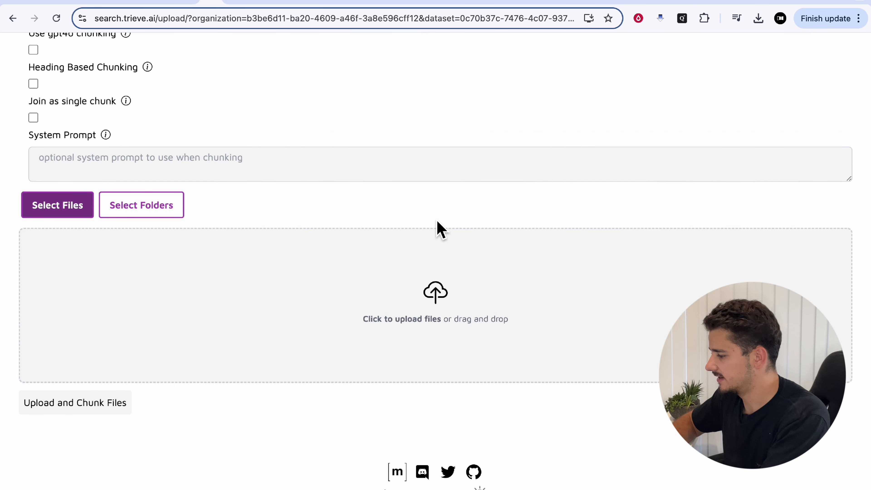
{"action": "left_click", "coordinate": [107, 409]}
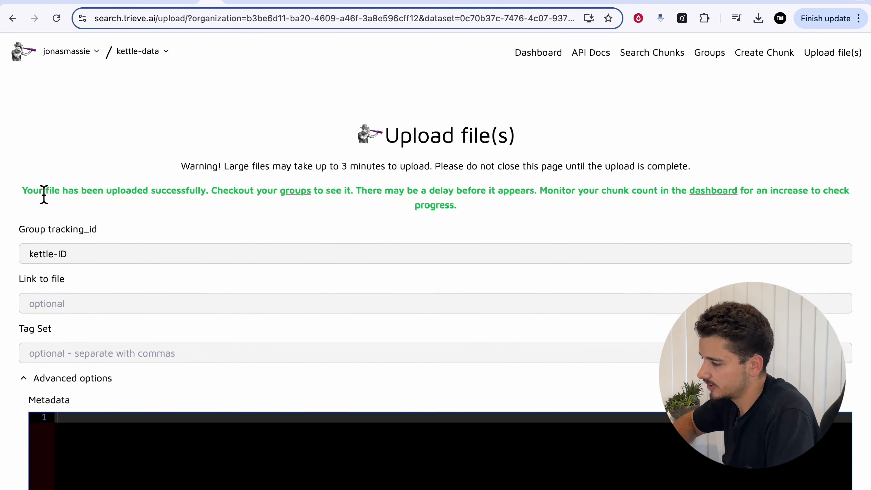
{"action": "left_click_drag", "start_coordinate": [24, 190], "coordinate": [159, 192]}
{"action": "left_click", "coordinate": [161, 193]}
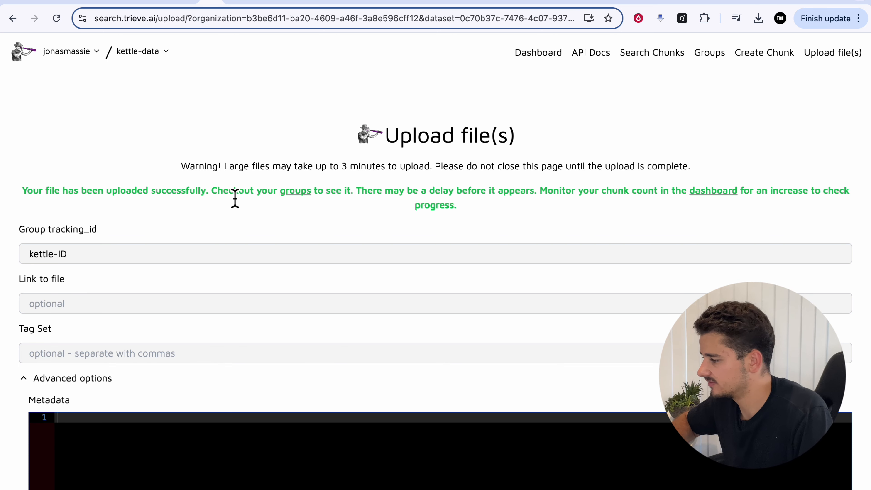
- Check the chunk count in kettle-data's groups and browse the chunks of 43025244_Manual.pdf
{"action": "left_click", "coordinate": [302, 194]}
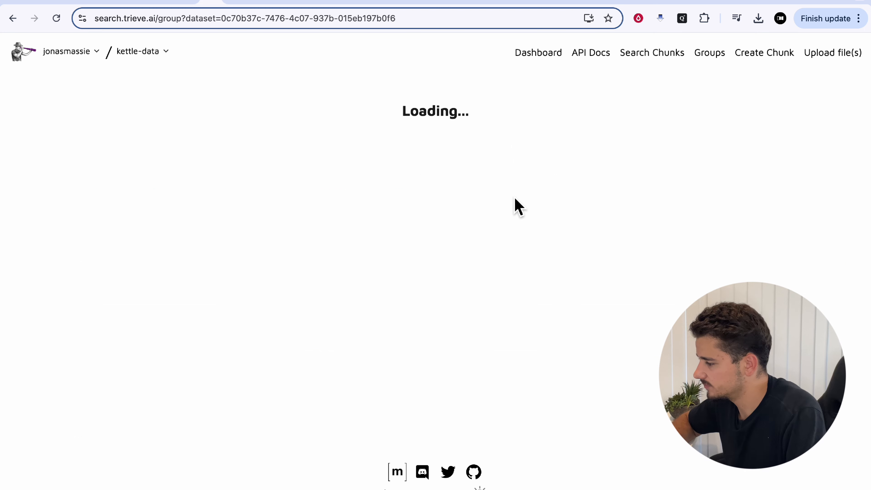
{"action": "double_click", "coordinate": [356, 182]}
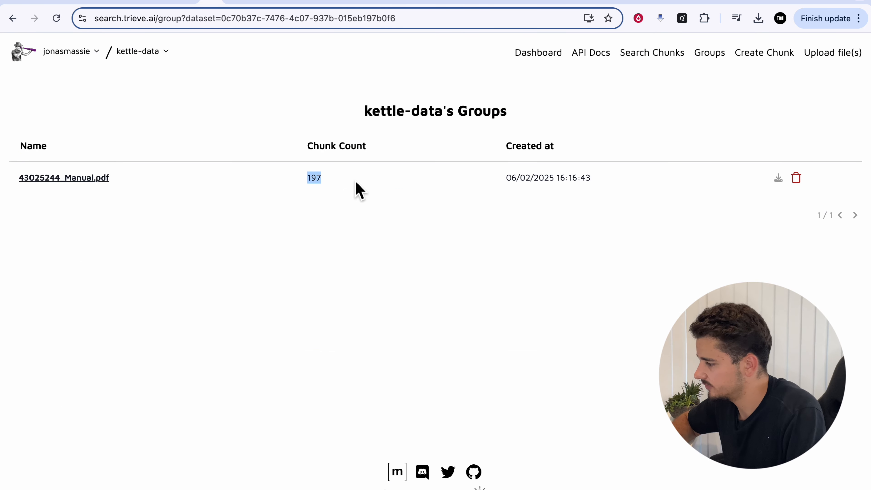
{"action": "left_click", "coordinate": [356, 183]}
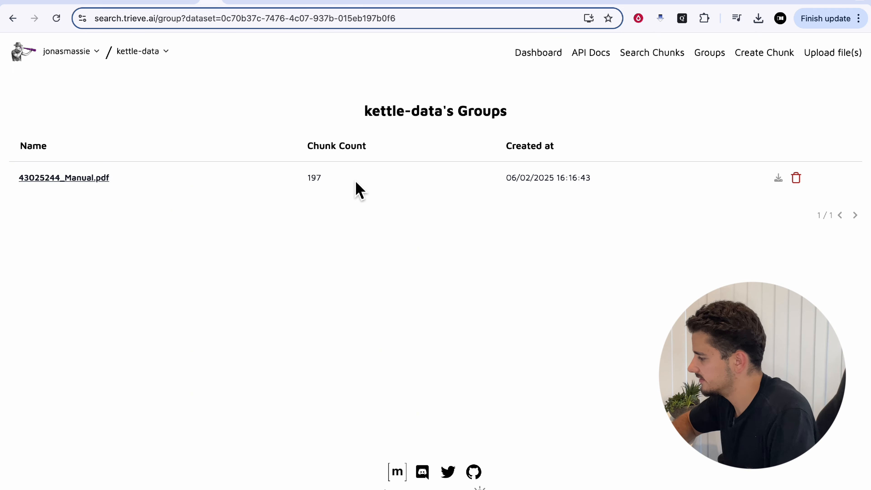
{"action": "left_click", "coordinate": [98, 179]}
{"action": "scroll", "coordinate": [370, 287], "scroll_direction": "down", "scroll_amount": 3}
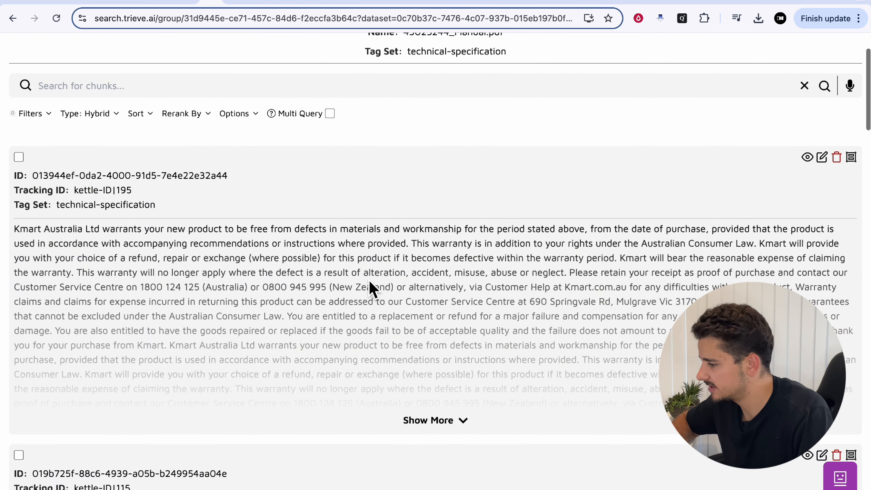
{"action": "scroll", "coordinate": [696, 282], "scroll_direction": "down", "scroll_amount": 2}
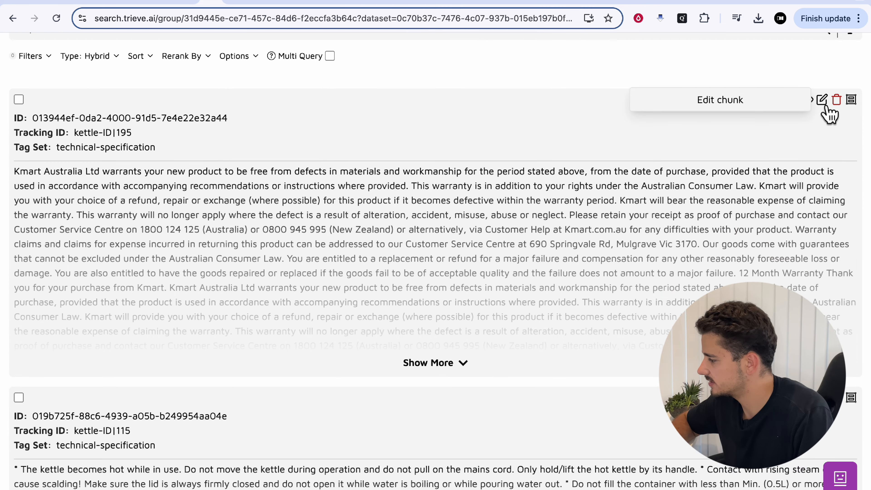
- Open the Kmart warranty chunk (kettle-ID|195) for editing and examine its metadata, weight, fulltext boost and semantic boost options
{"action": "left_click", "coordinate": [821, 98]}
{"action": "scroll", "coordinate": [344, 311], "scroll_direction": "down", "scroll_amount": 5}
{"action": "scroll", "coordinate": [342, 310], "scroll_direction": "up", "scroll_amount": 5}
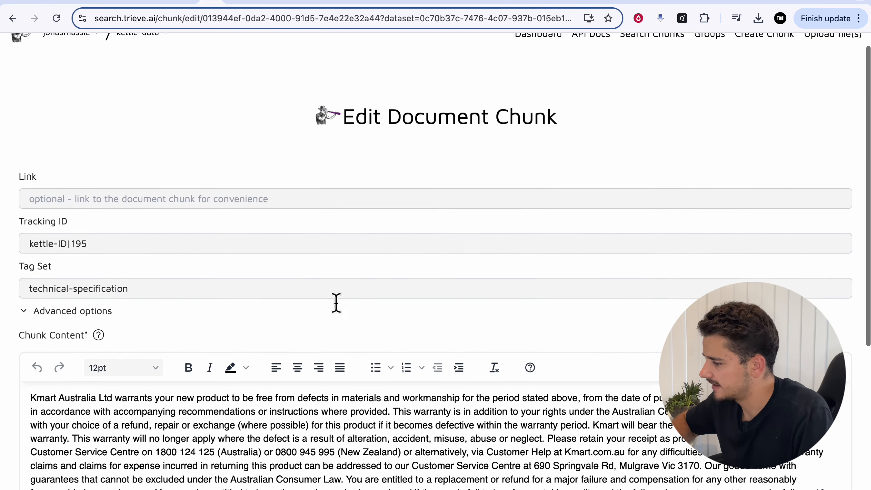
{"action": "scroll", "coordinate": [97, 334], "scroll_direction": "down", "scroll_amount": 2}
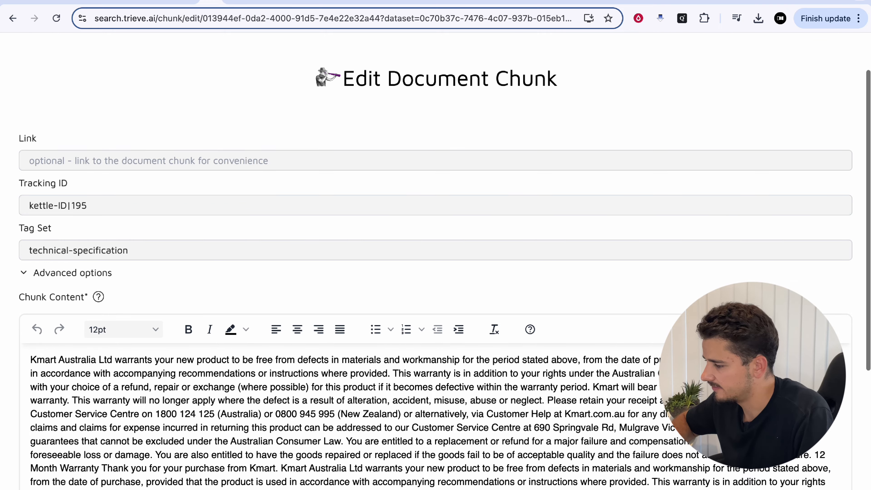
{"action": "left_click", "coordinate": [84, 280]}
{"action": "scroll", "coordinate": [208, 316], "scroll_direction": "down", "scroll_amount": 8}
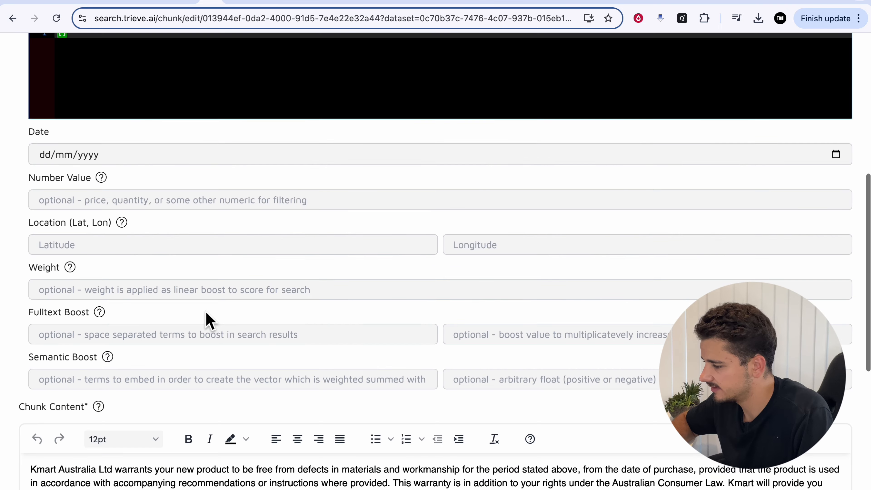
{"action": "scroll", "coordinate": [165, 207], "scroll_direction": "up", "scroll_amount": 4}
{"action": "scroll", "coordinate": [154, 233], "scroll_direction": "down", "scroll_amount": 2}
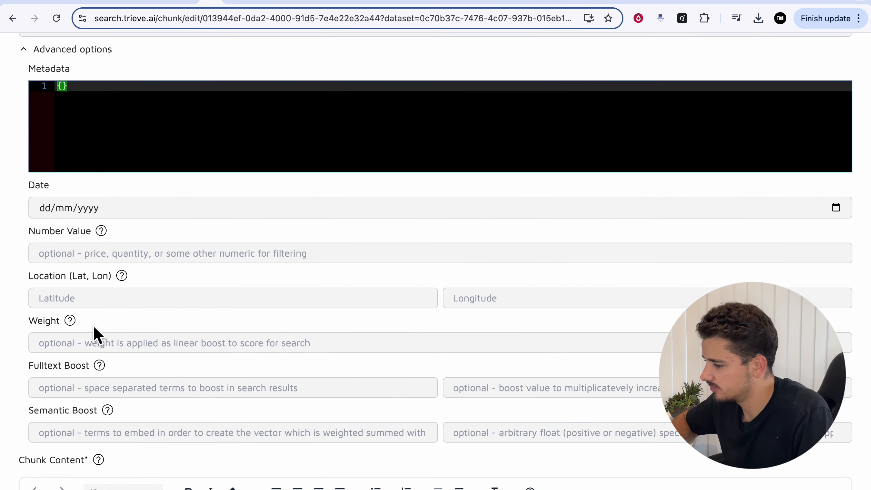
{"action": "scroll", "coordinate": [95, 331], "scroll_direction": "down", "scroll_amount": 1}
{"action": "scroll", "coordinate": [282, 374], "scroll_direction": "down", "scroll_amount": 3}
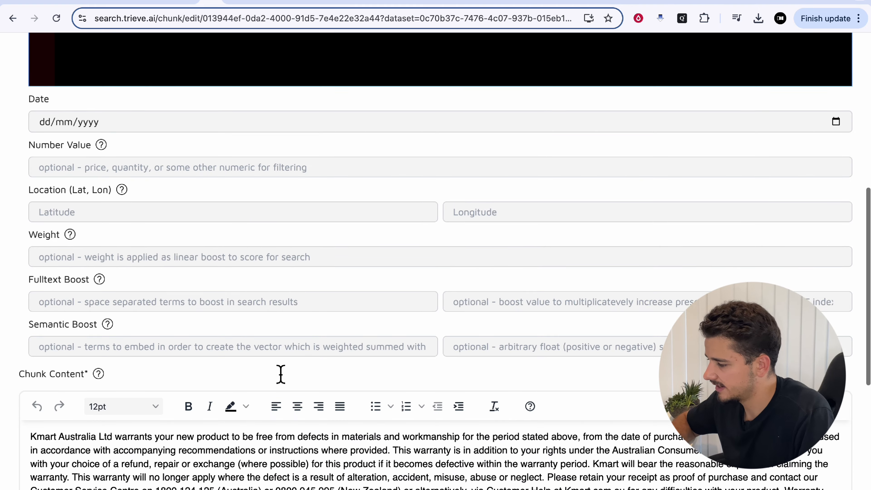
{"action": "scroll", "coordinate": [298, 374], "scroll_direction": "down", "scroll_amount": 8}
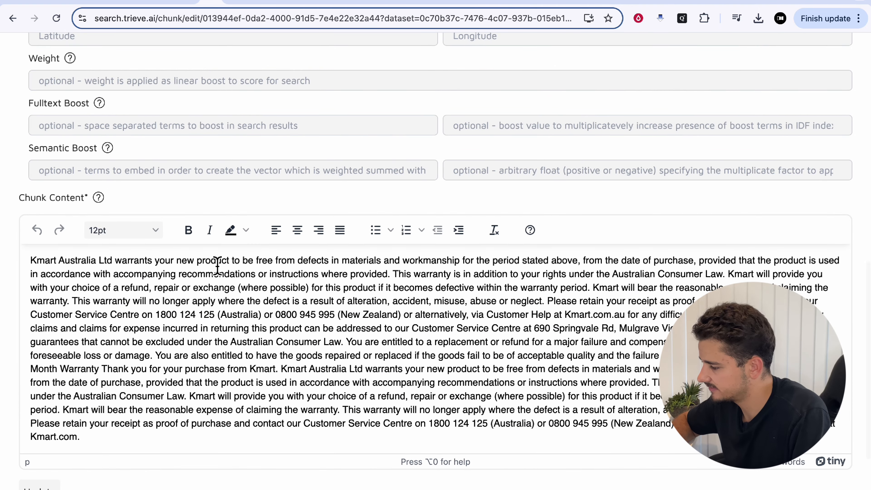
- Review the warranty chunk's content text and update the chunk
{"action": "left_click_drag", "start_coordinate": [216, 261], "coordinate": [388, 275]}
{"action": "left_click", "coordinate": [376, 315]}
{"action": "scroll", "coordinate": [375, 315], "scroll_direction": "down", "scroll_amount": 2}
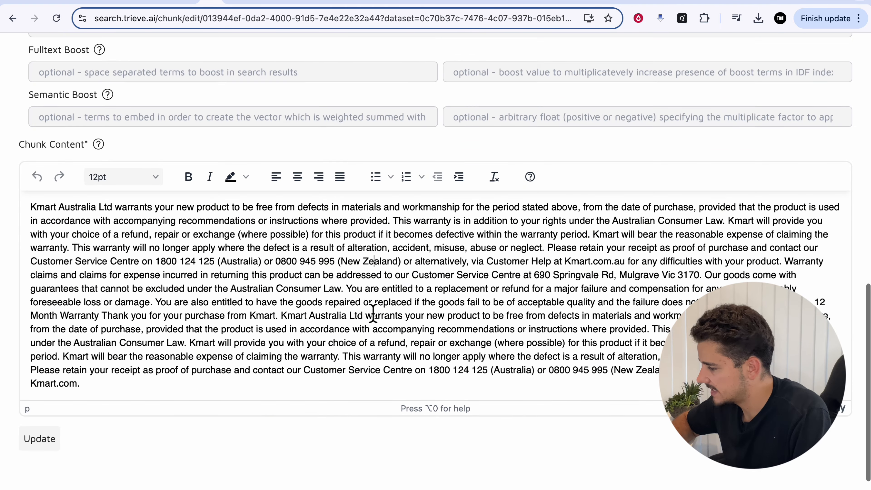
{"action": "scroll", "coordinate": [462, 330], "scroll_direction": "down", "scroll_amount": 3}
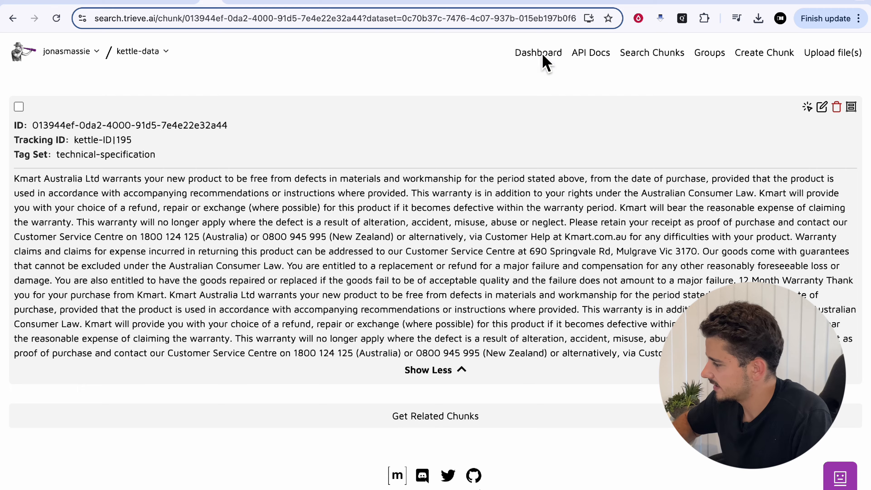
{"action": "left_click", "coordinate": [539, 53]}
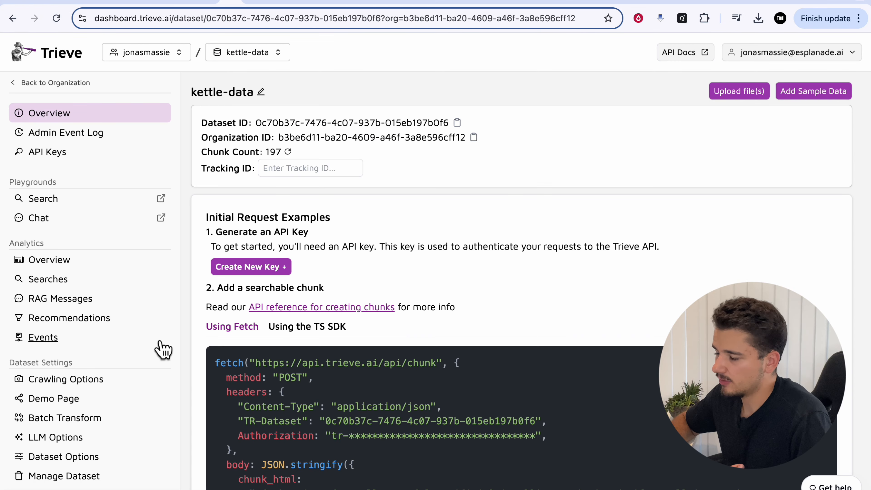
{"action": "scroll", "coordinate": [137, 364], "scroll_direction": "down", "scroll_amount": 2}
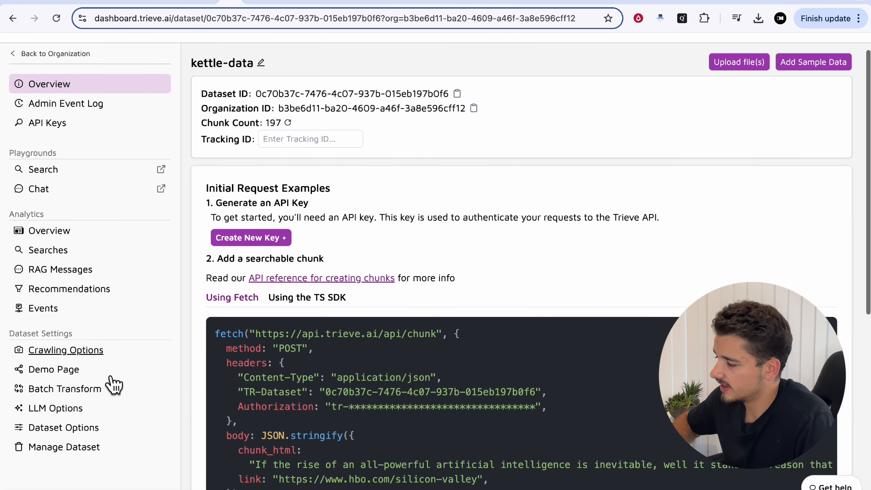
{"action": "left_click", "coordinate": [66, 330]}
{"action": "scroll", "coordinate": [418, 315], "scroll_direction": "down", "scroll_amount": 1}
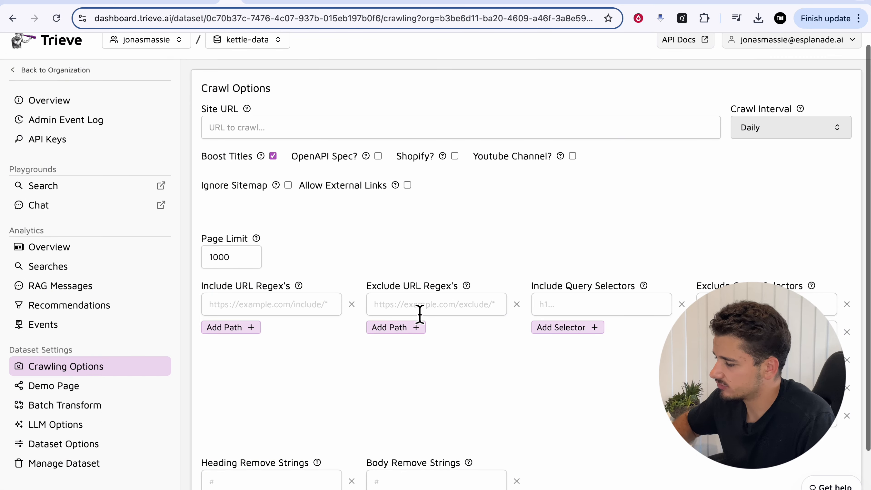
{"action": "scroll", "coordinate": [420, 317], "scroll_direction": "up", "scroll_amount": 1}
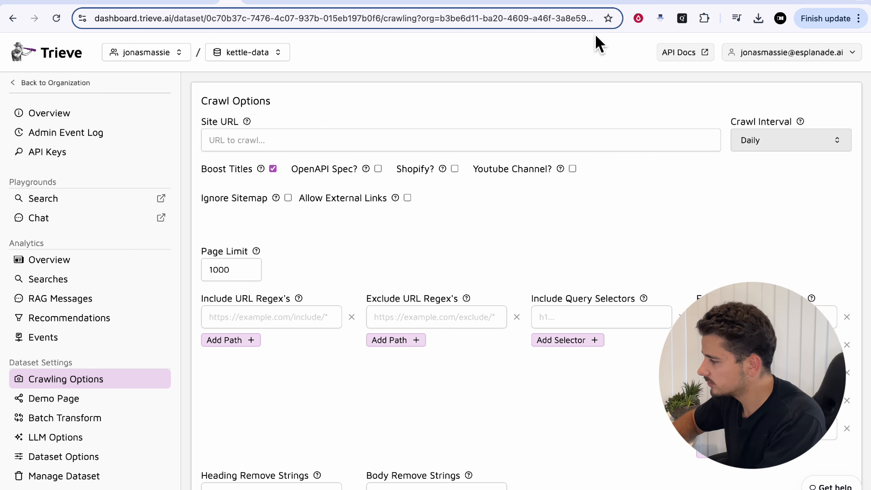
{"action": "left_click", "coordinate": [341, 148]}
{"action": "type", "text": "https://www.ankoglobal.com/"}
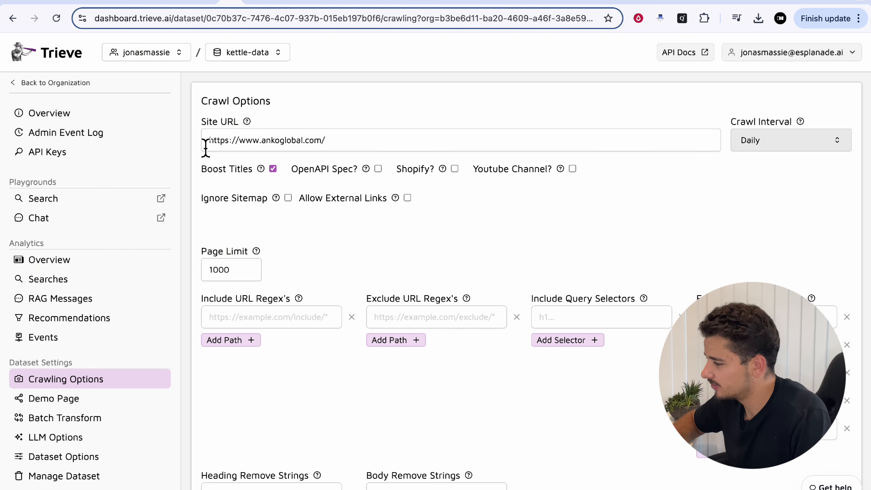
- Review the available crawl intervals, keeping Daily, and examine the remaining crawl options such as page limit and query selectors
{"action": "left_click", "coordinate": [762, 148]}
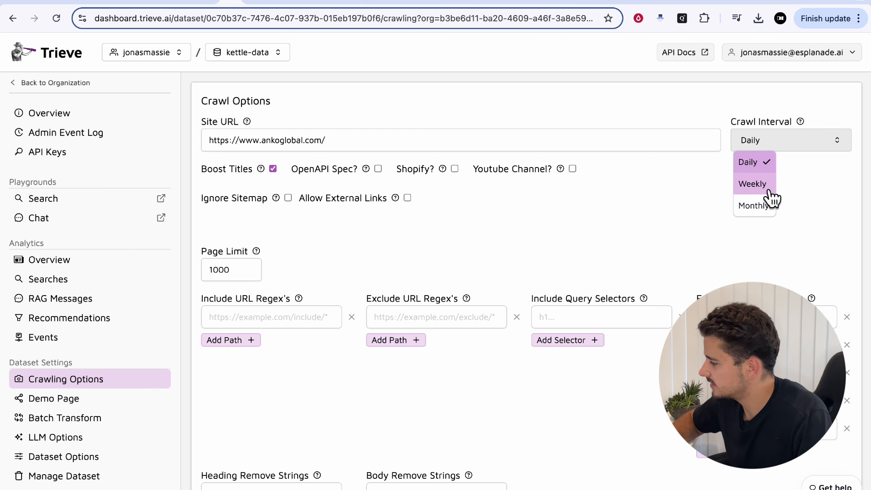
{"action": "left_click", "coordinate": [594, 218]}
{"action": "scroll", "coordinate": [595, 225], "scroll_direction": "down", "scroll_amount": 2}
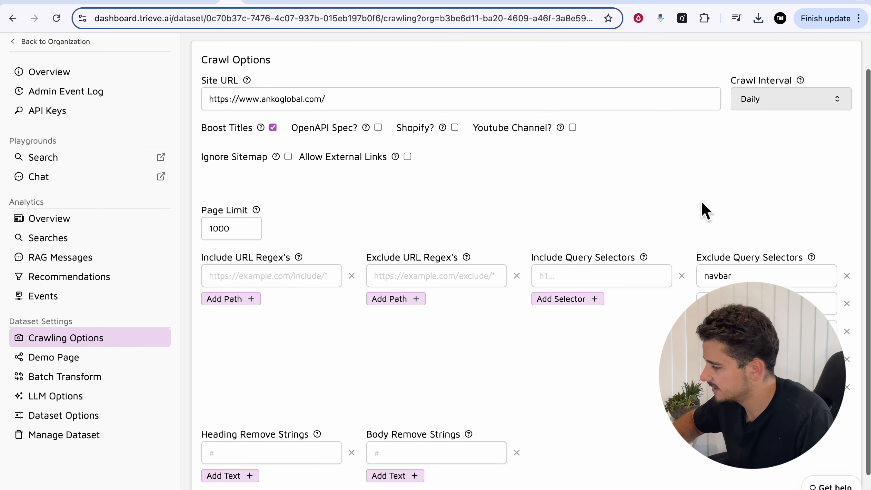
{"action": "scroll", "coordinate": [706, 216], "scroll_direction": "down", "scroll_amount": 2}
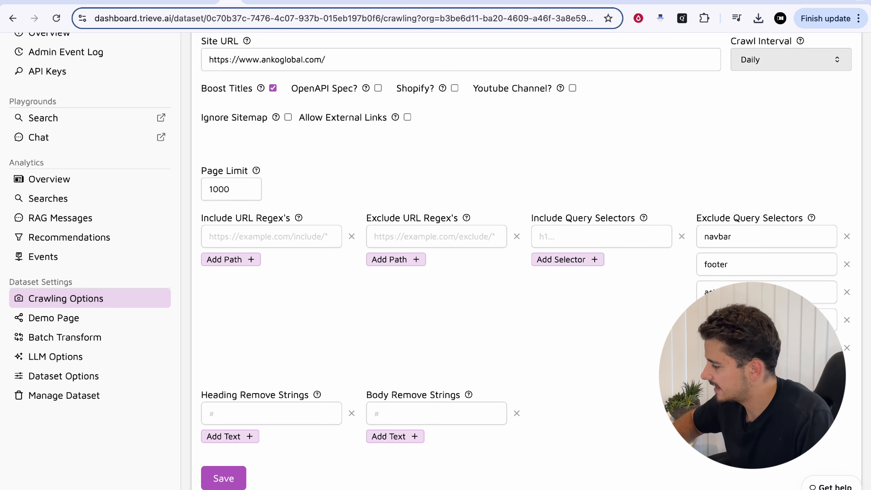
{"action": "scroll", "coordinate": [391, 375], "scroll_direction": "up", "scroll_amount": 2}
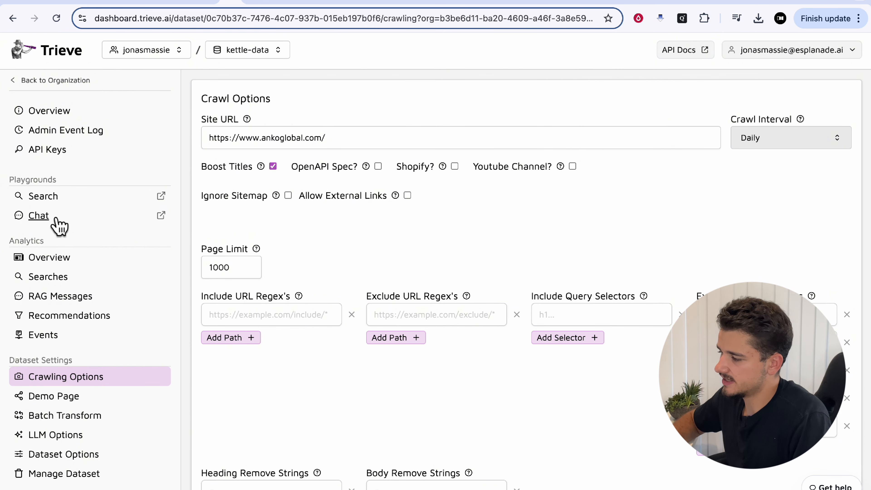
- Open the kettle-data chat playground and ask "Tell me what the voltage is for the wireless kettle"
{"action": "left_click", "coordinate": [47, 219]}
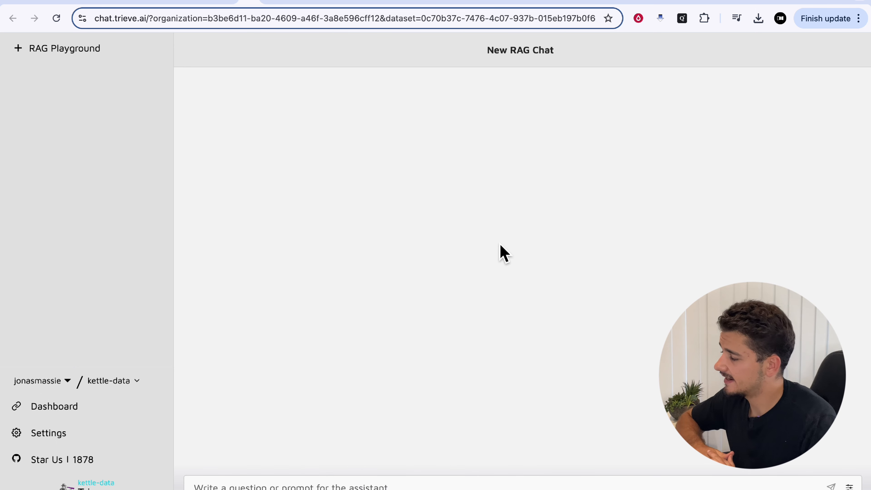
{"action": "left_click", "coordinate": [355, 483]}
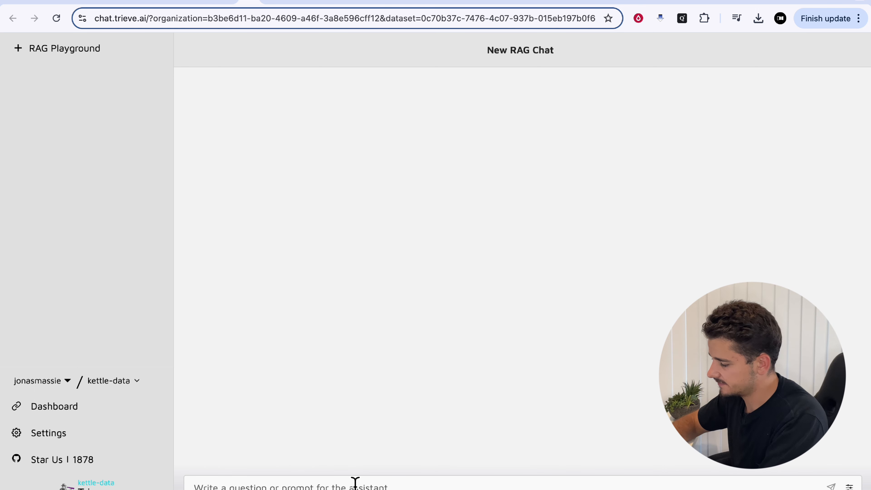
{"action": "type", "text": "Tell me "}
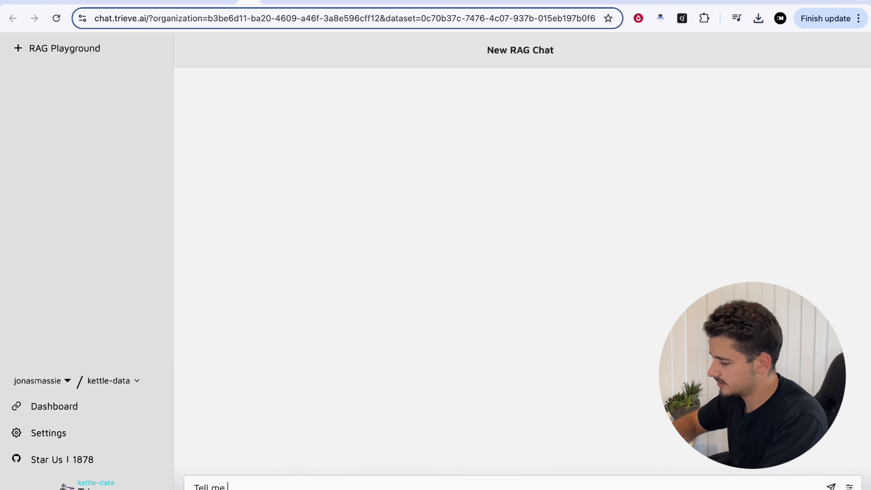
{"action": "type", "text": "what the voltage is for the wireles"}
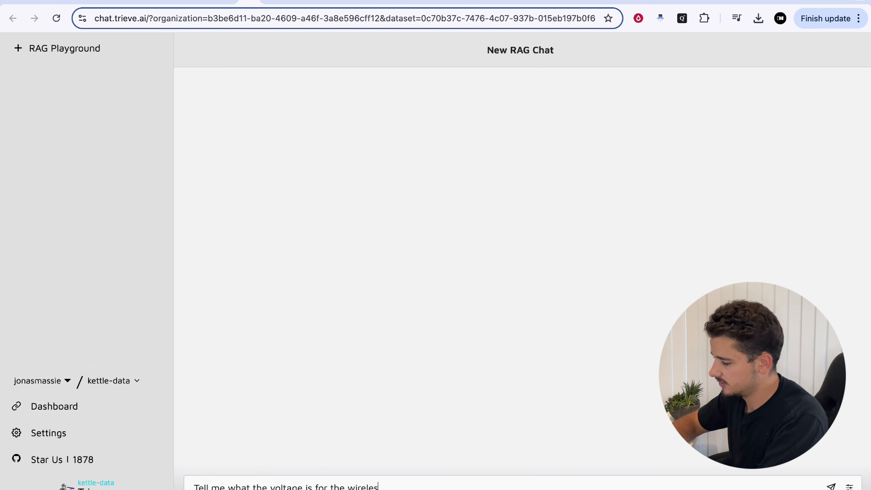
{"action": "type", "text": "s kettle"}
{"action": "key", "text": "Return"}
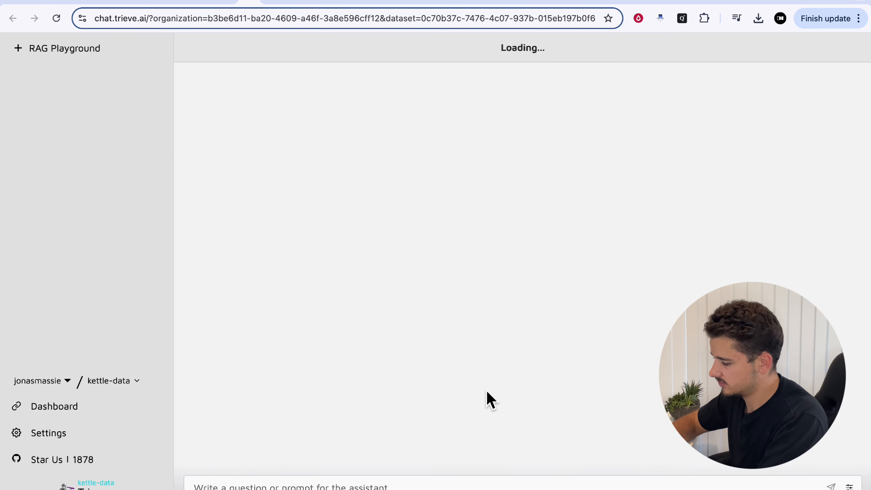
- Check the chat's voltage answer against the specifications in the retrieved technical-specification chunk
{"action": "scroll", "coordinate": [673, 248], "scroll_direction": "down", "scroll_amount": 1}
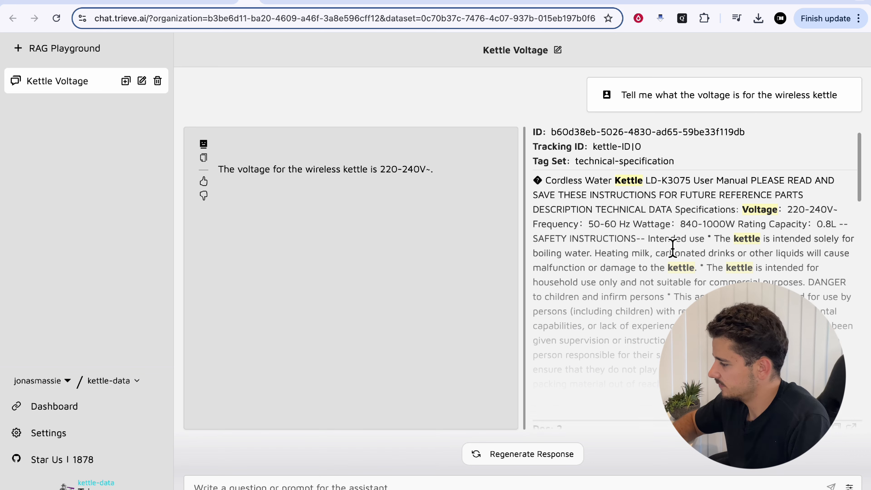
{"action": "scroll", "coordinate": [671, 248], "scroll_direction": "up", "scroll_amount": 1}
{"action": "scroll", "coordinate": [663, 248], "scroll_direction": "down", "scroll_amount": 2}
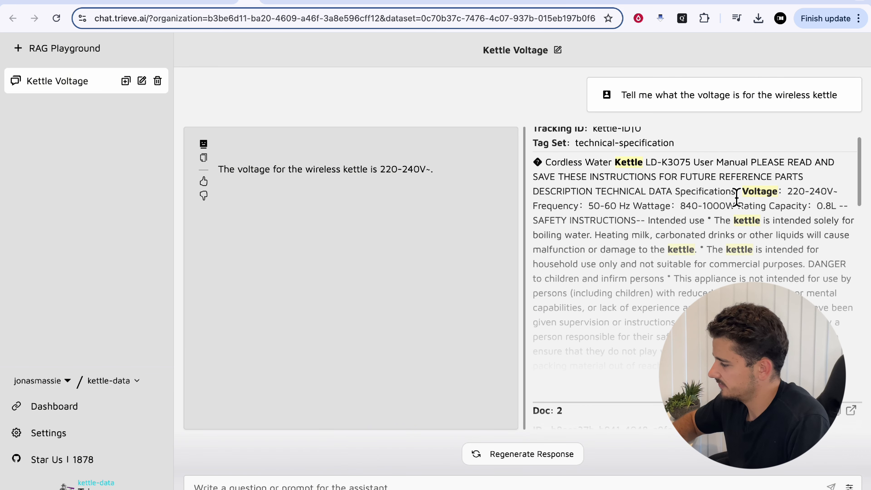
{"action": "left_click_drag", "start_coordinate": [748, 192], "coordinate": [838, 192]}
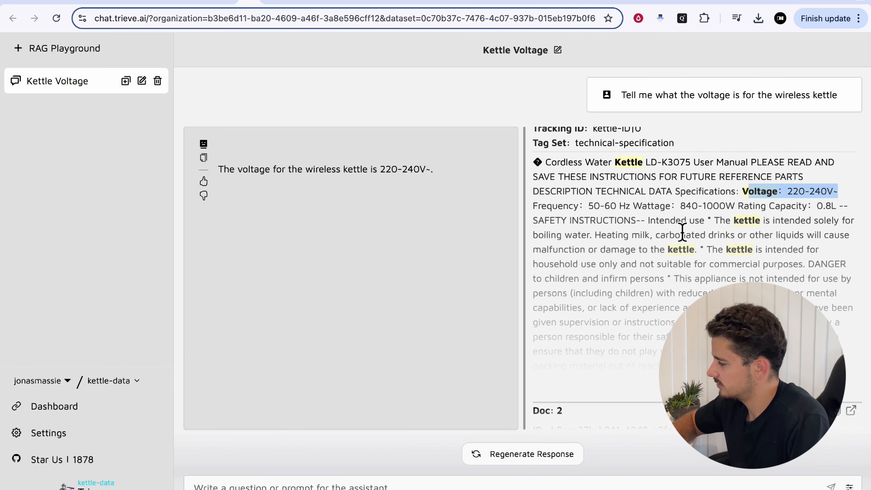
{"action": "left_click", "coordinate": [674, 236]}
{"action": "scroll", "coordinate": [674, 237], "scroll_direction": "up", "scroll_amount": 2}
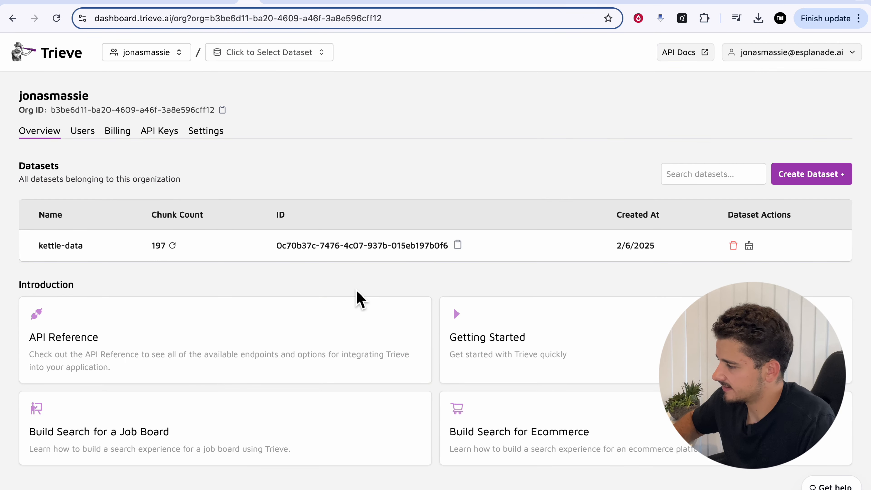
- Open the kettle-data dataset overview, switch to Postman and replace the request body with the trieve-byok import JSON using semantic search and scoreThreshold 0.2
{"action": "left_click", "coordinate": [288, 252]}
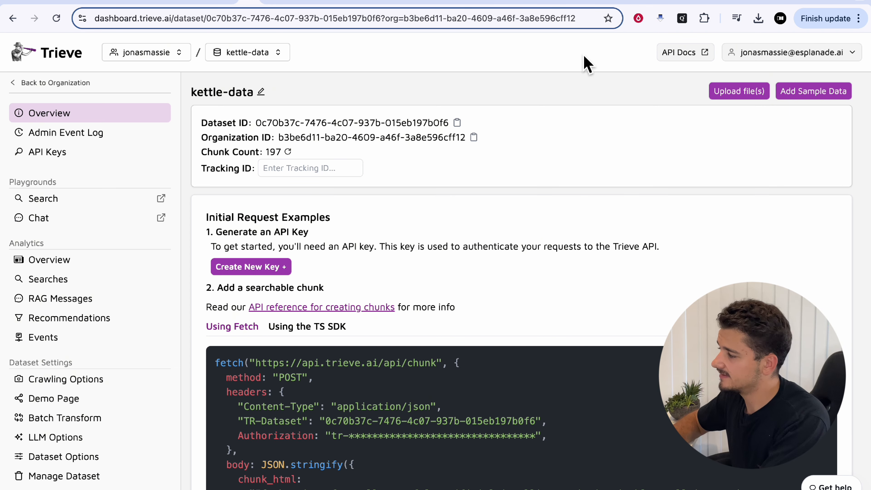
{"action": "left_click", "coordinate": [587, 6]}
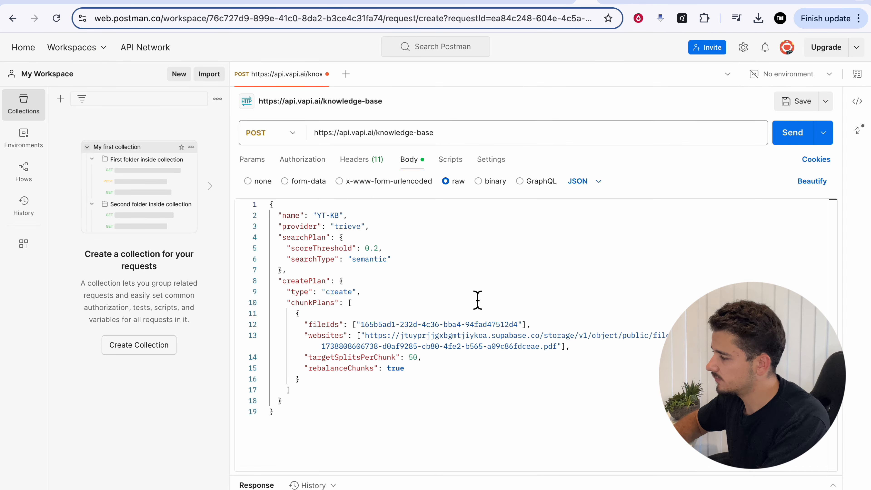
{"action": "double_click", "coordinate": [339, 292]}
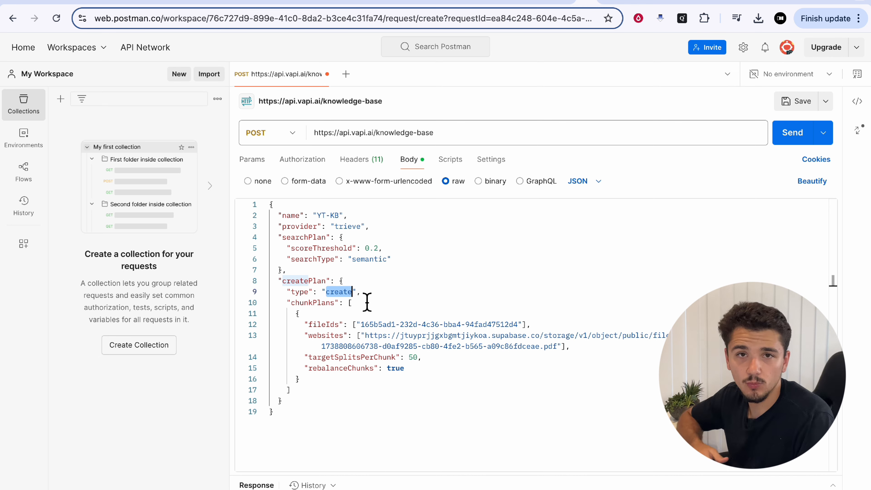
{"action": "key", "text": "ctrl+a"}
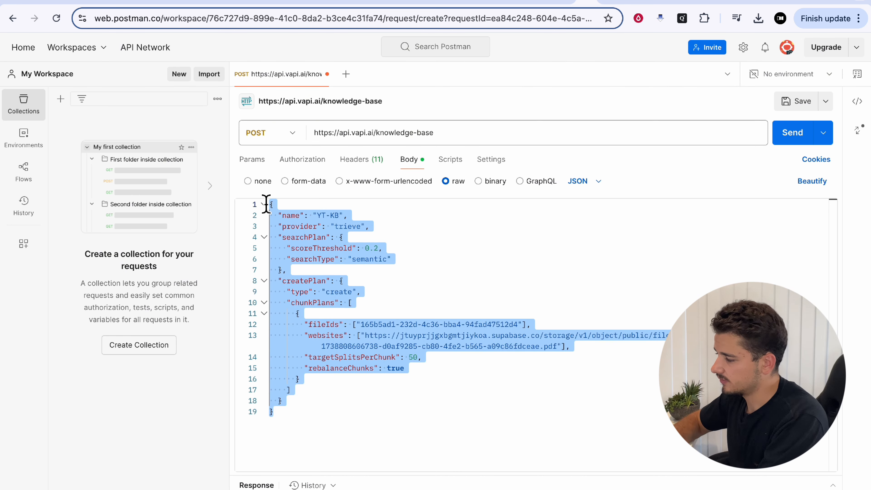
{"action": "key", "text": "BackSpace"}
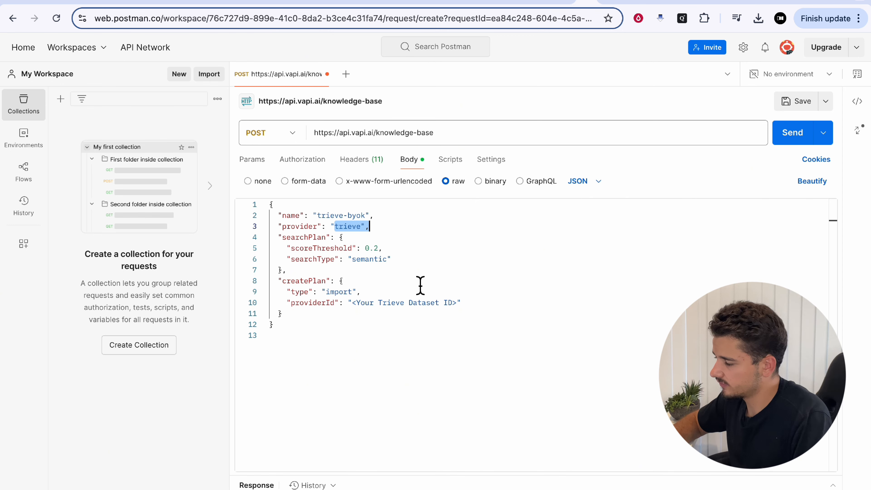
- Review the new request body's search plan, import type and providerId field
{"action": "left_click_drag", "start_coordinate": [354, 263], "coordinate": [426, 266]}
{"action": "left_click", "coordinate": [446, 264]}
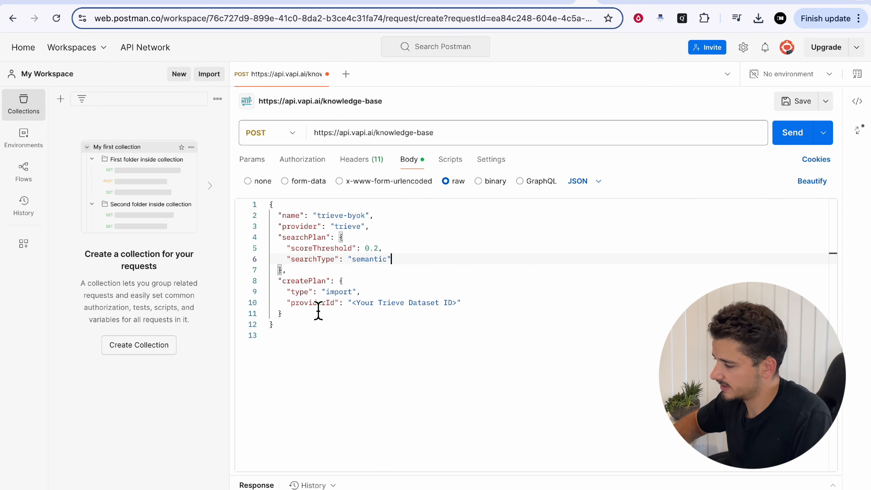
{"action": "left_click_drag", "start_coordinate": [326, 293], "coordinate": [353, 292]}
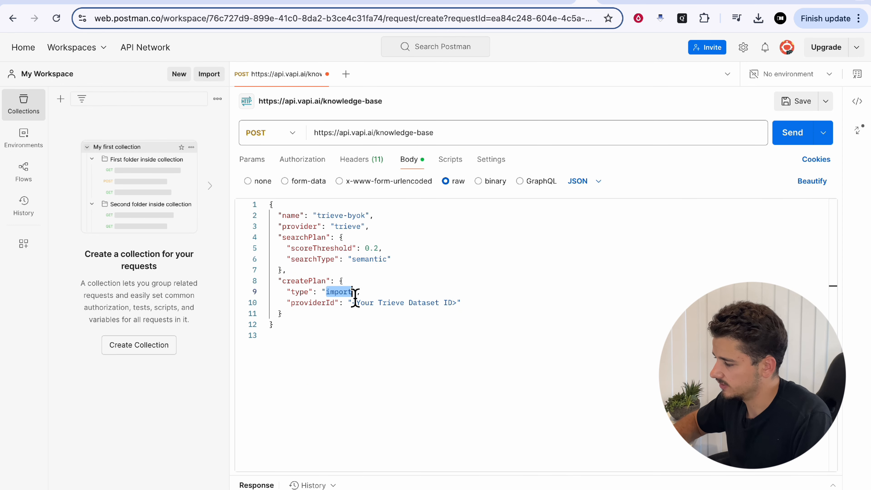
{"action": "left_click", "coordinate": [321, 314]}
{"action": "left_click_drag", "start_coordinate": [291, 303], "coordinate": [341, 310]}
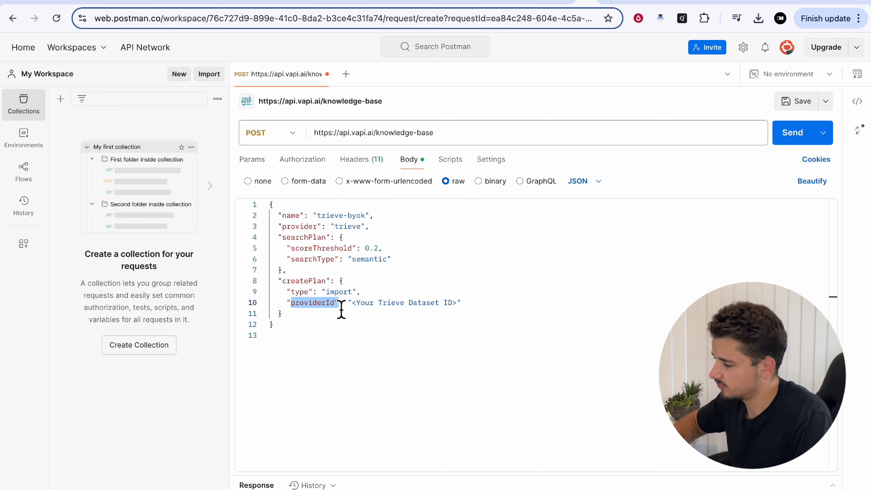
- Replace the providerId placeholder with the kettle-data dataset ID 0c70b37c-7476-4c07-937b-015eb197b0f6
{"action": "double_click", "coordinate": [355, 303]}
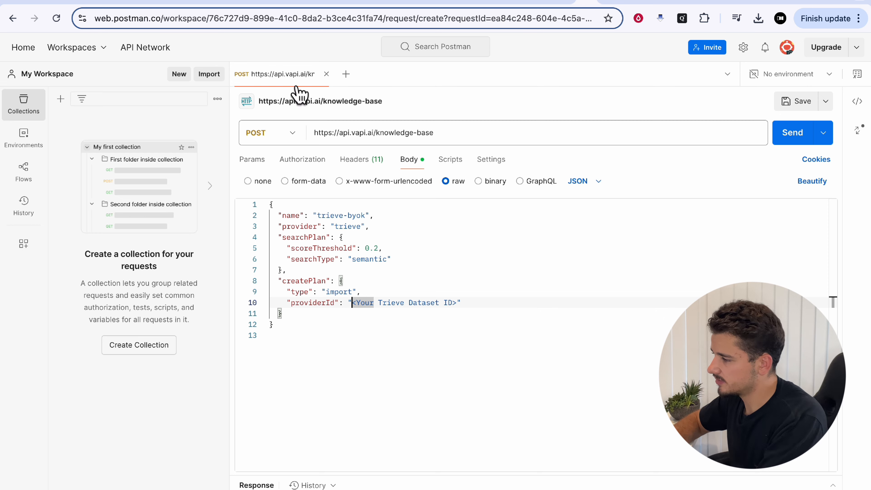
{"action": "left_click", "coordinate": [255, 4]}
{"action": "left_click", "coordinate": [594, 4]}
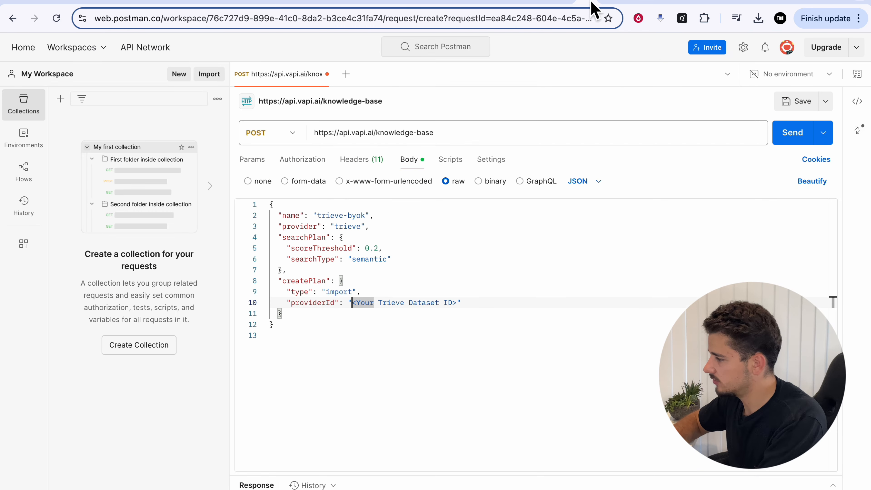
{"action": "left_click_drag", "start_coordinate": [461, 306], "coordinate": [353, 307]}
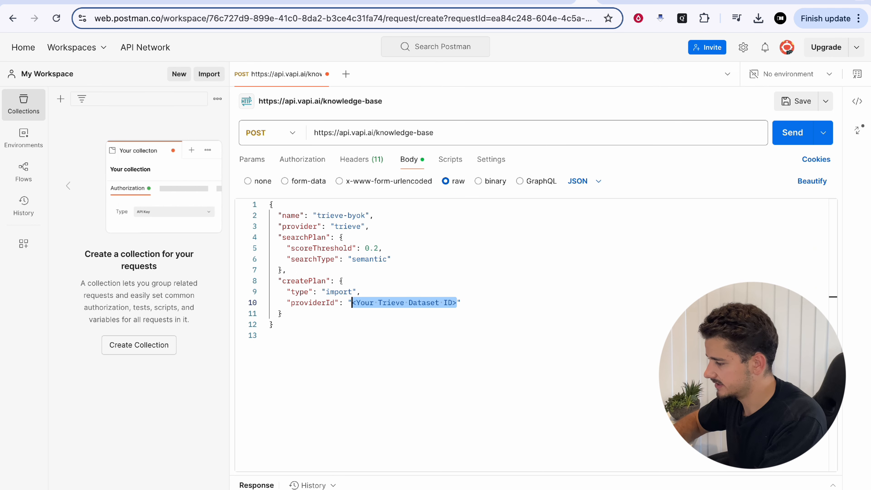
{"action": "type", "text": "0c70b37c-7476-4c07-937b-015eb197b0f6"}
{"action": "left_click", "coordinate": [528, 331]}
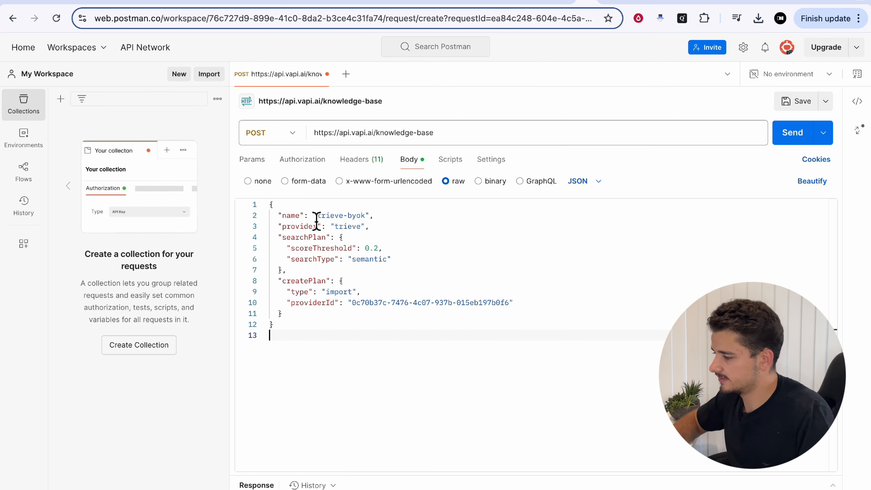
{"action": "left_click_drag", "start_coordinate": [316, 216], "coordinate": [367, 217]}
{"action": "left_click", "coordinate": [433, 247]}
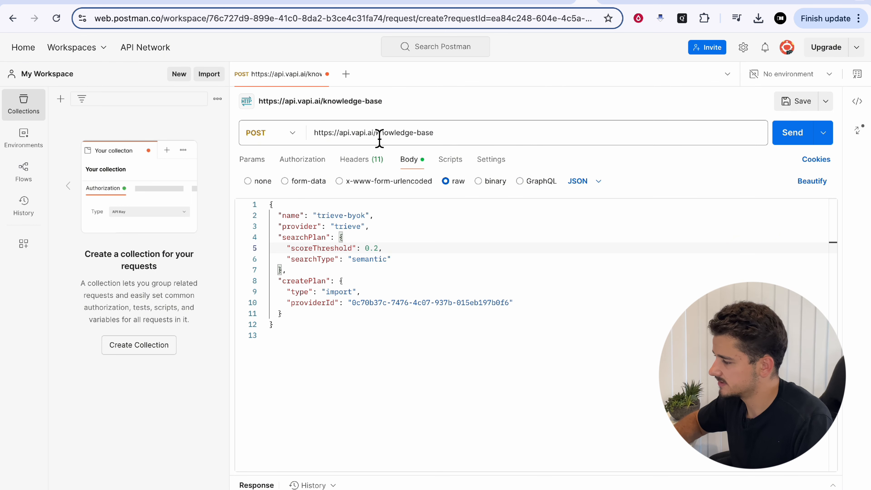
{"action": "left_click", "coordinate": [794, 141]}
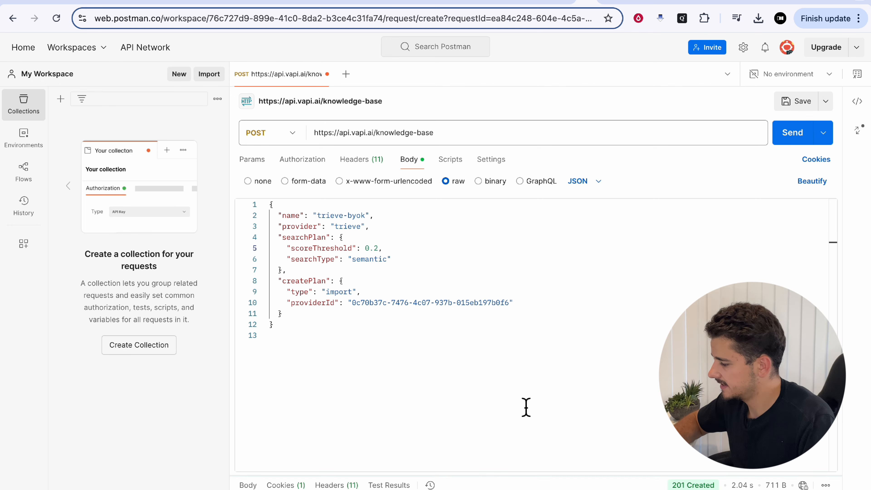
{"action": "left_click_drag", "start_coordinate": [514, 478], "coordinate": [515, 267]}
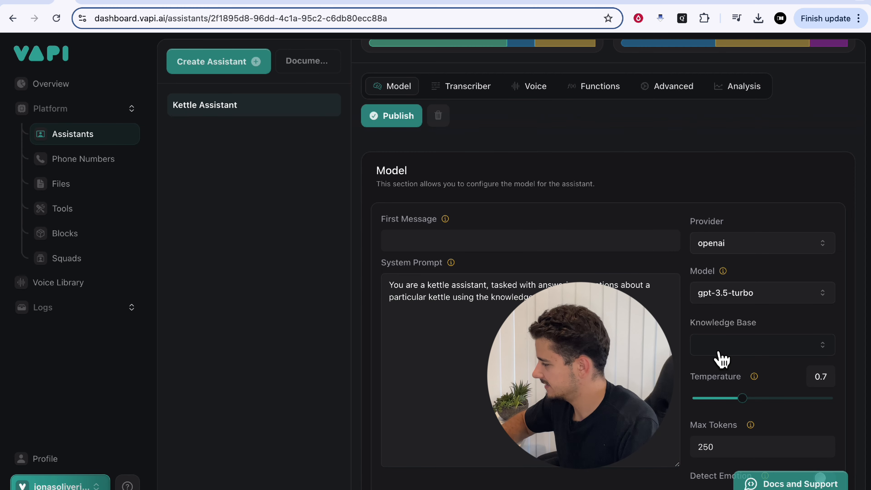
- Switch to Vapi, view the Kettle Assistant's knowledge base choices and compare the trieve-byok entry with the name in the Postman request
{"action": "left_click", "coordinate": [712, 345]}
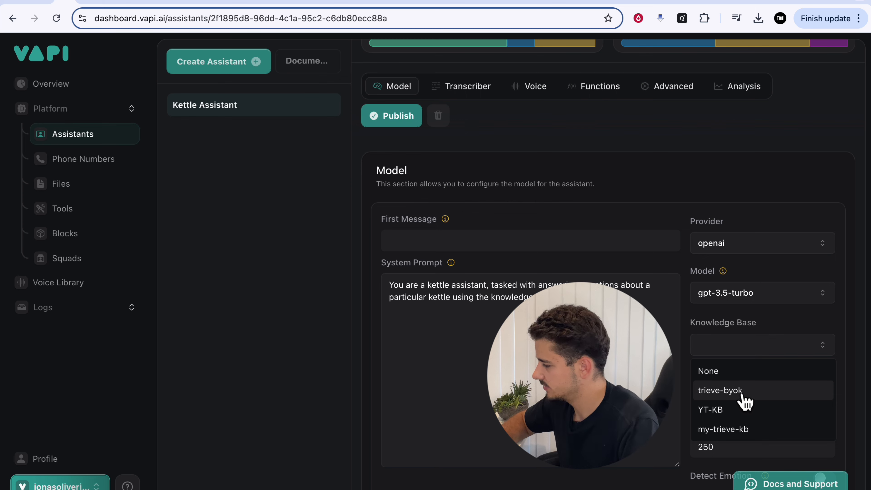
{"action": "left_click", "coordinate": [587, 4]}
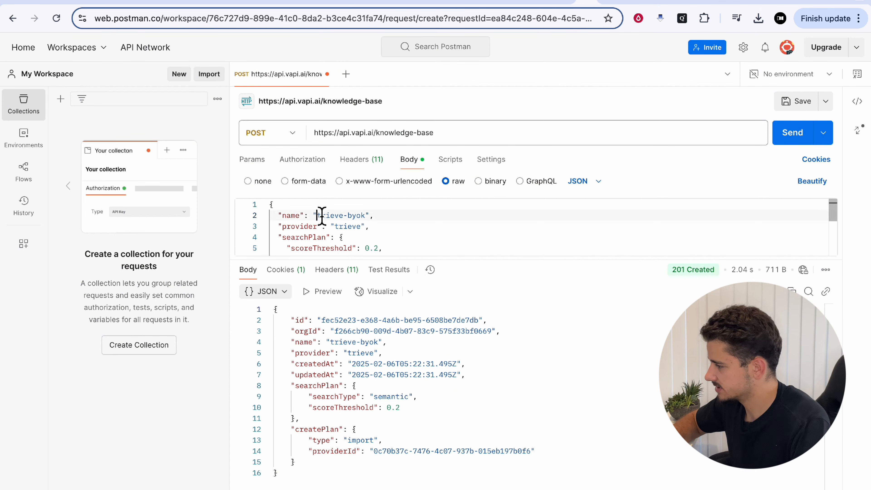
{"action": "left_click_drag", "start_coordinate": [316, 215], "coordinate": [367, 215]}
{"action": "left_click", "coordinate": [61, 3]}
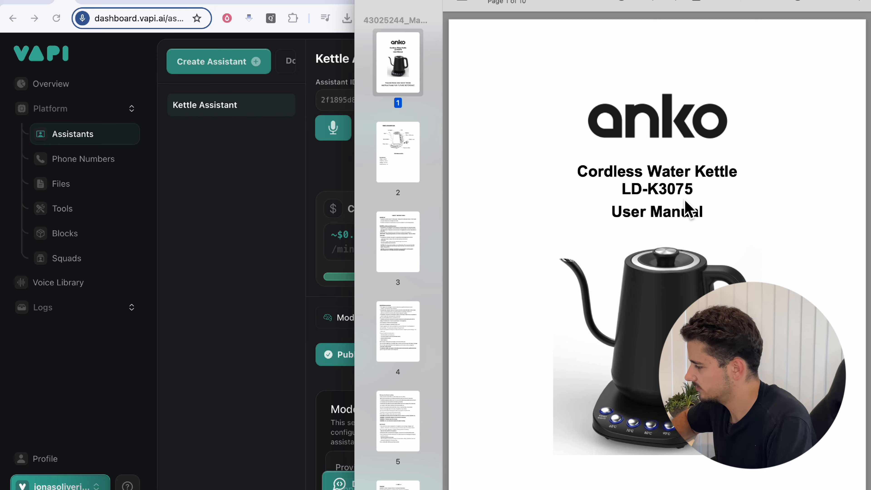
- Examine the technical data and safety instructions in the kettle user manual PDF for facts to ask the assistant about
{"action": "scroll", "coordinate": [687, 240], "scroll_direction": "down", "scroll_amount": 10}
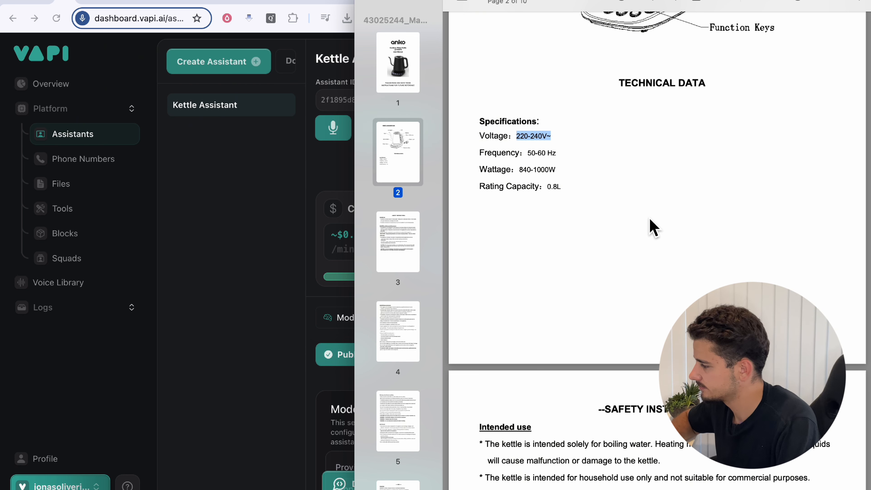
{"action": "scroll", "coordinate": [651, 225], "scroll_direction": "down", "scroll_amount": 1}
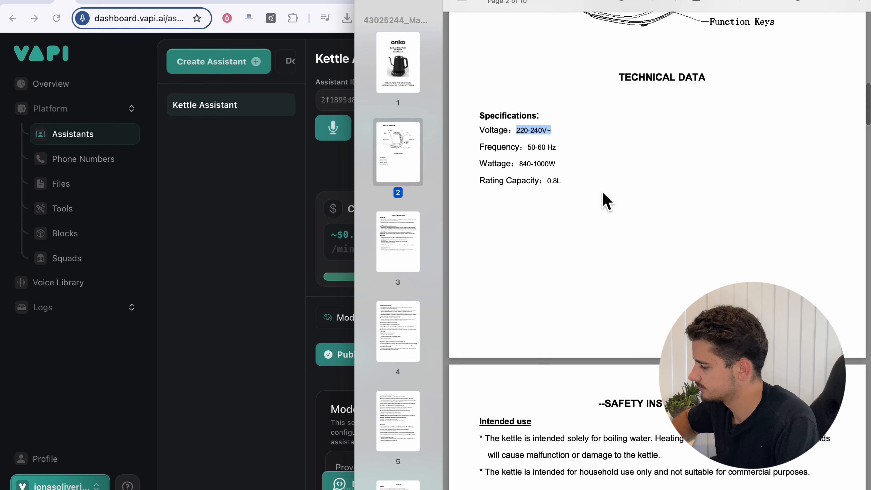
{"action": "left_click", "coordinate": [531, 143]}
{"action": "scroll", "coordinate": [620, 175], "scroll_direction": "down", "scroll_amount": 10}
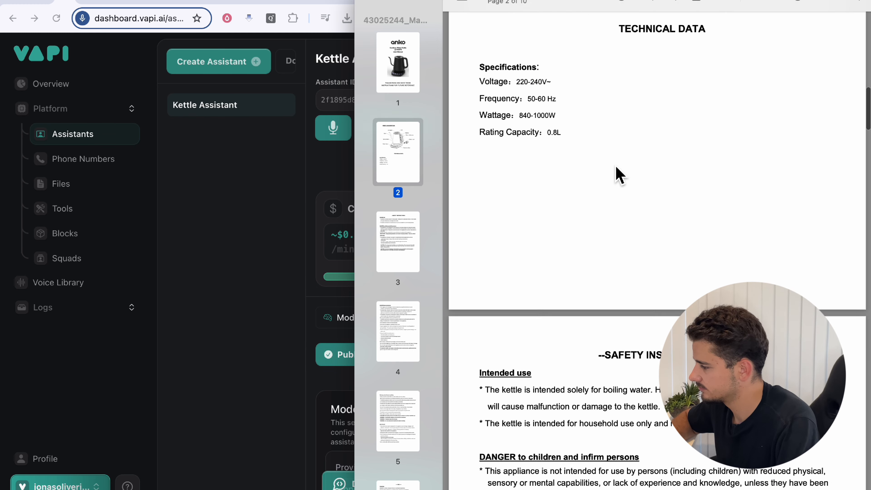
{"action": "scroll", "coordinate": [626, 213], "scroll_direction": "up", "scroll_amount": 2}
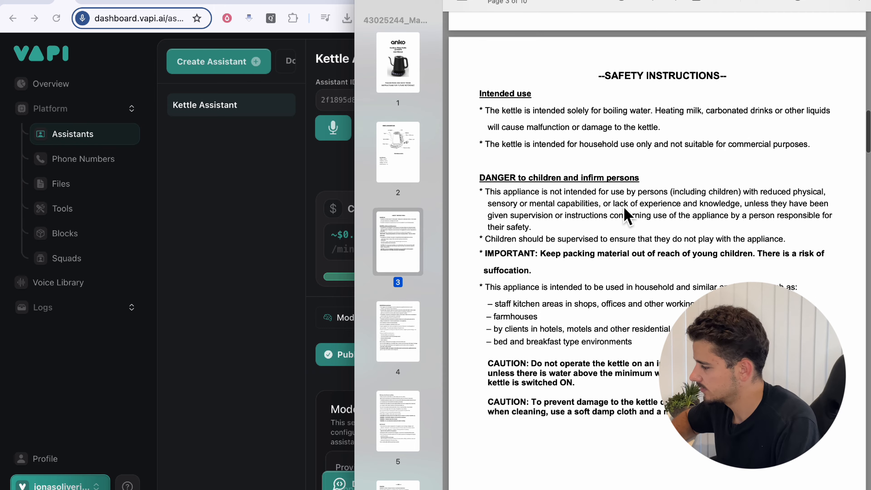
{"action": "scroll", "coordinate": [626, 216], "scroll_direction": "down", "scroll_amount": 5}
{"action": "scroll", "coordinate": [627, 216], "scroll_direction": "up", "scroll_amount": 5}
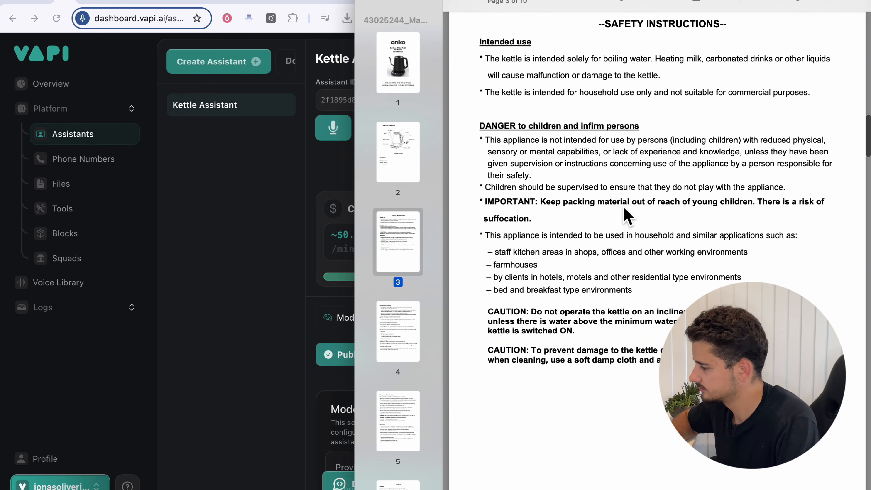
{"action": "scroll", "coordinate": [627, 216], "scroll_direction": "down", "scroll_amount": 3}
{"action": "scroll", "coordinate": [627, 217], "scroll_direction": "up", "scroll_amount": 5}
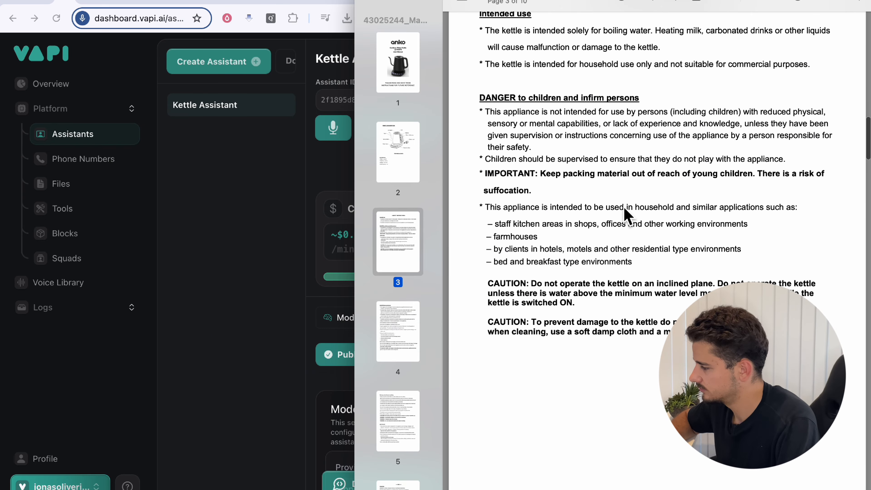